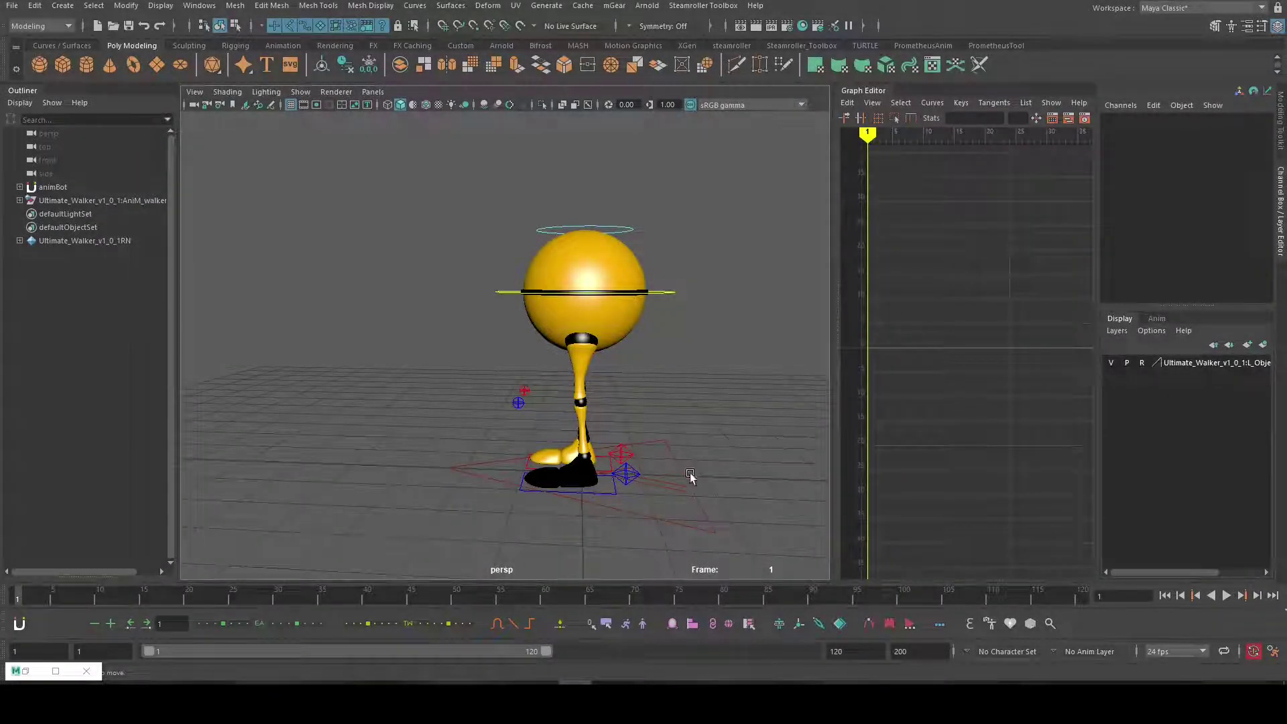
Select the main body control and try rotating it around its default pivot
left_click_drag(643, 461, 690, 455, "alt")
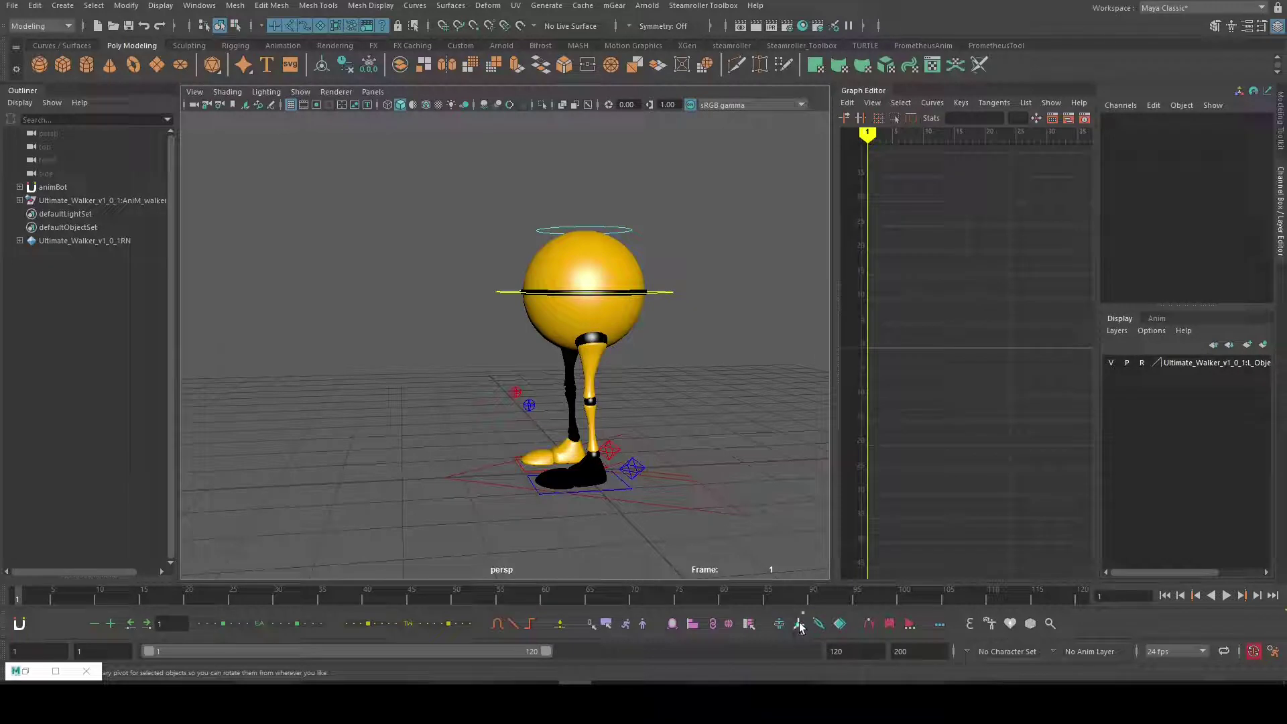
left_click(659, 293)
middle_click_drag(627, 415, 564, 422, "alt")
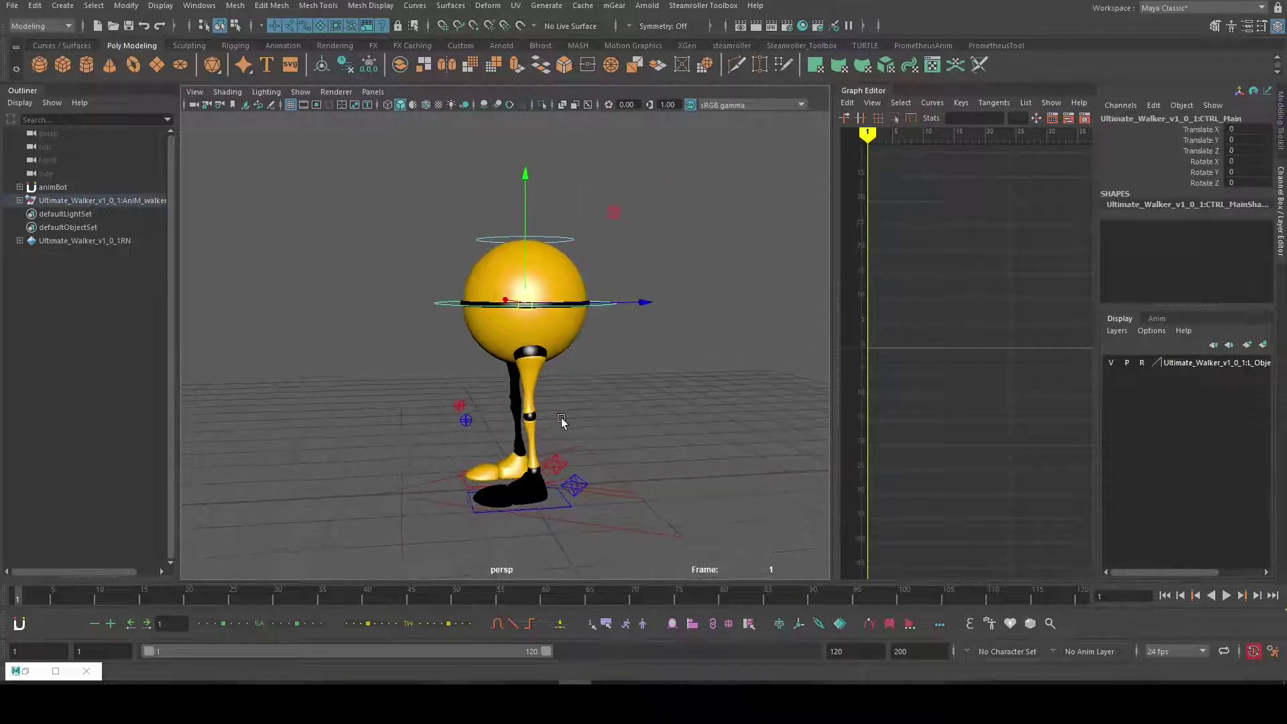
right_click_drag(563, 423, 588, 429, "alt")
key("e")
left_click_drag(445, 194, 434, 282)
key("ctrl+z")
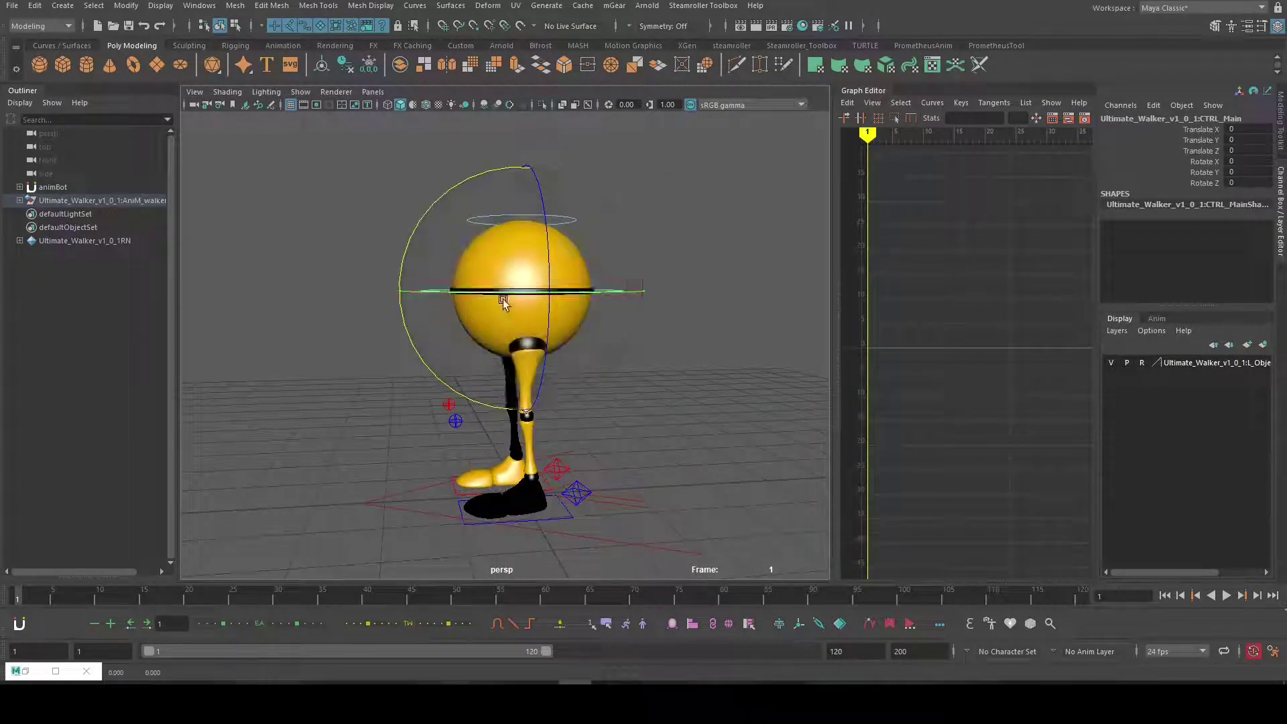
key("w")
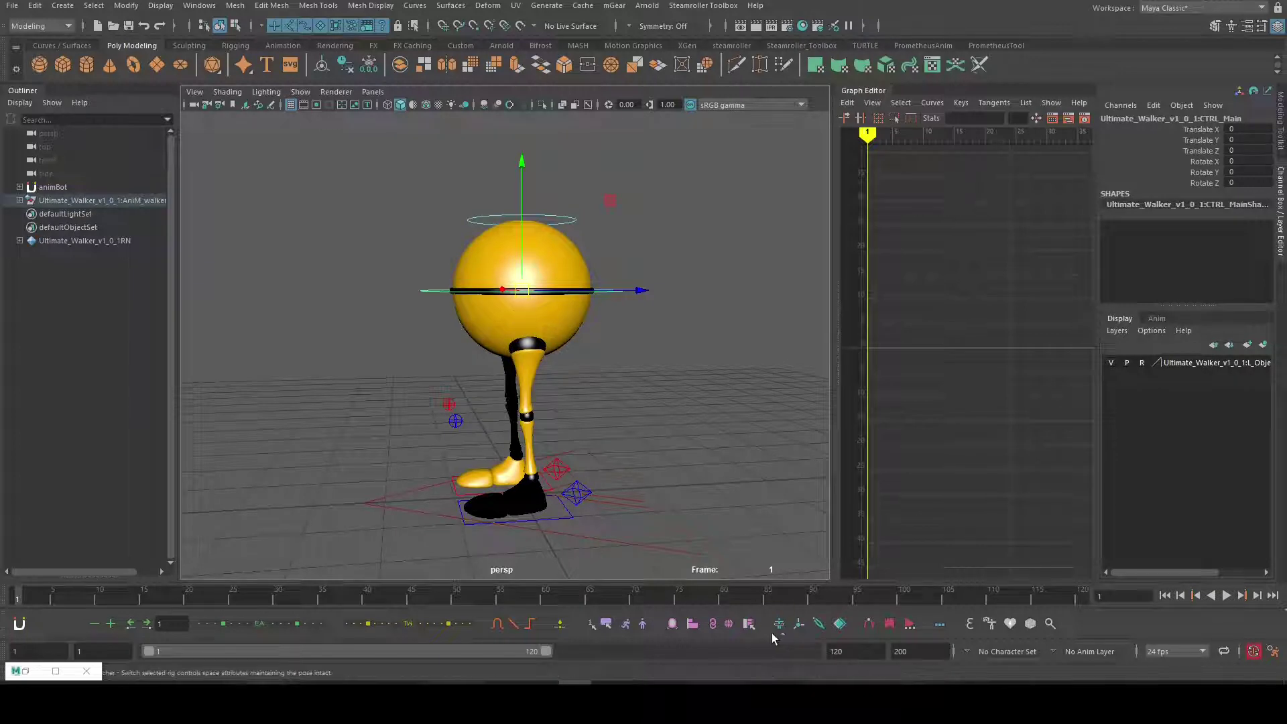
Create a temp pivot for the body control, lower it to the hips and rotate the body about -9.9° on X
left_click(799, 623)
left_click_drag(522, 174, 526, 241)
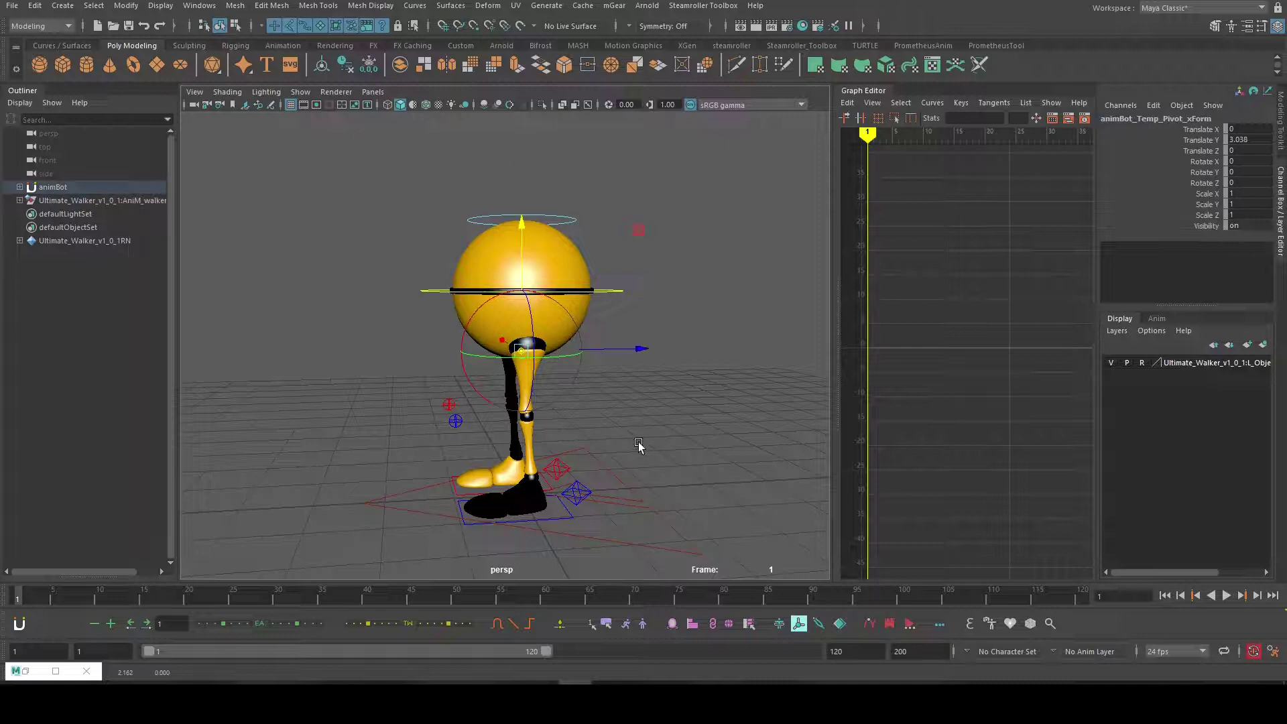
key("e")
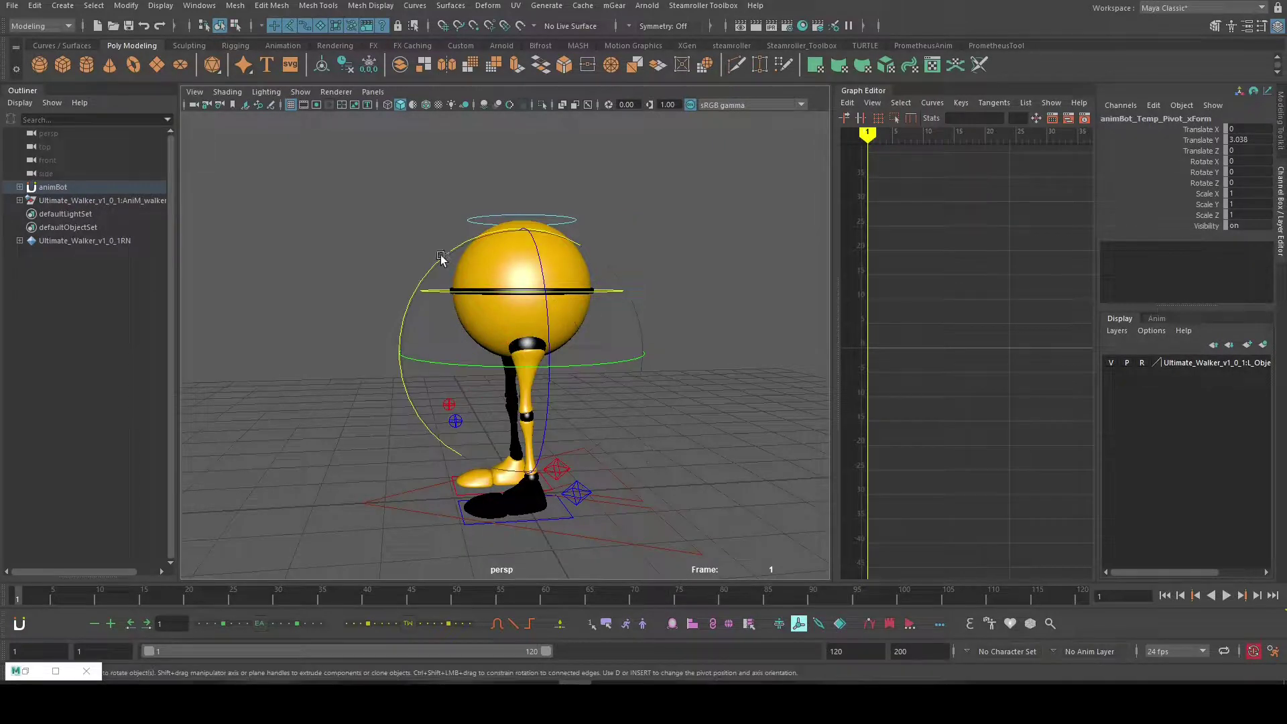
left_click_drag(451, 259, 461, 296)
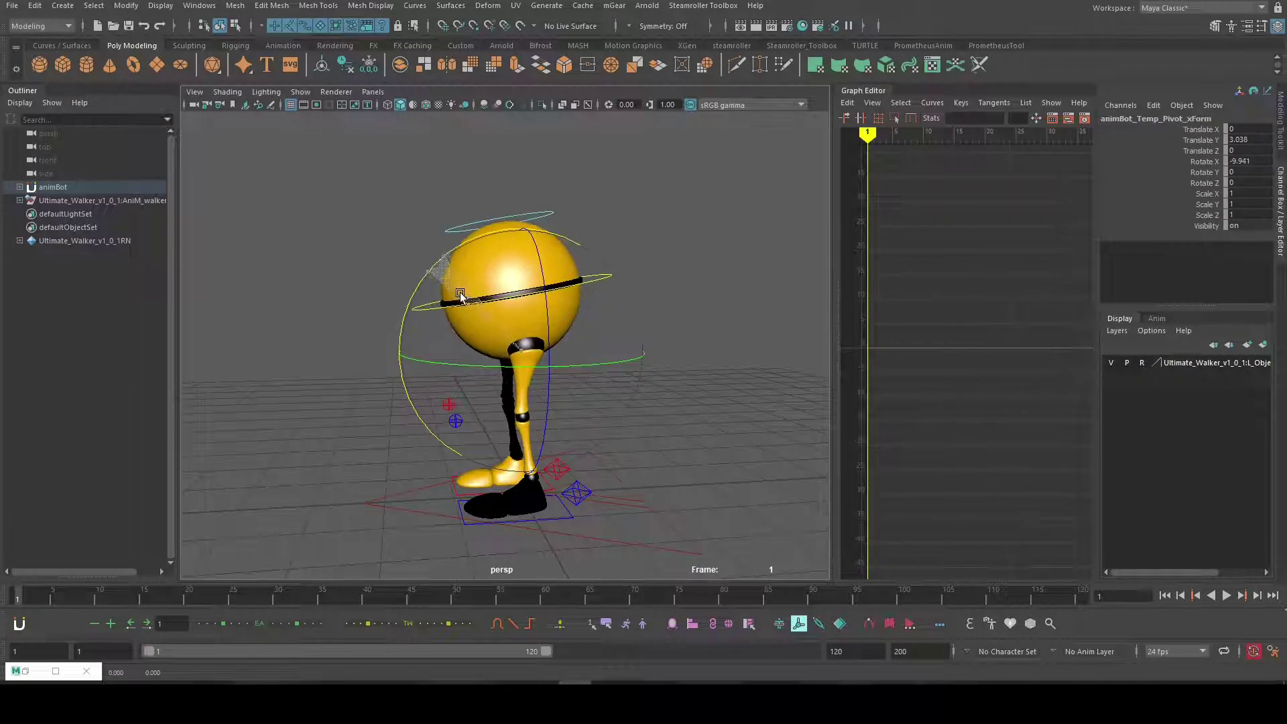
Turn off the temp pivot, reselect the main body control and set a keyframe at frame 1
left_click(798, 624)
left_click(607, 278)
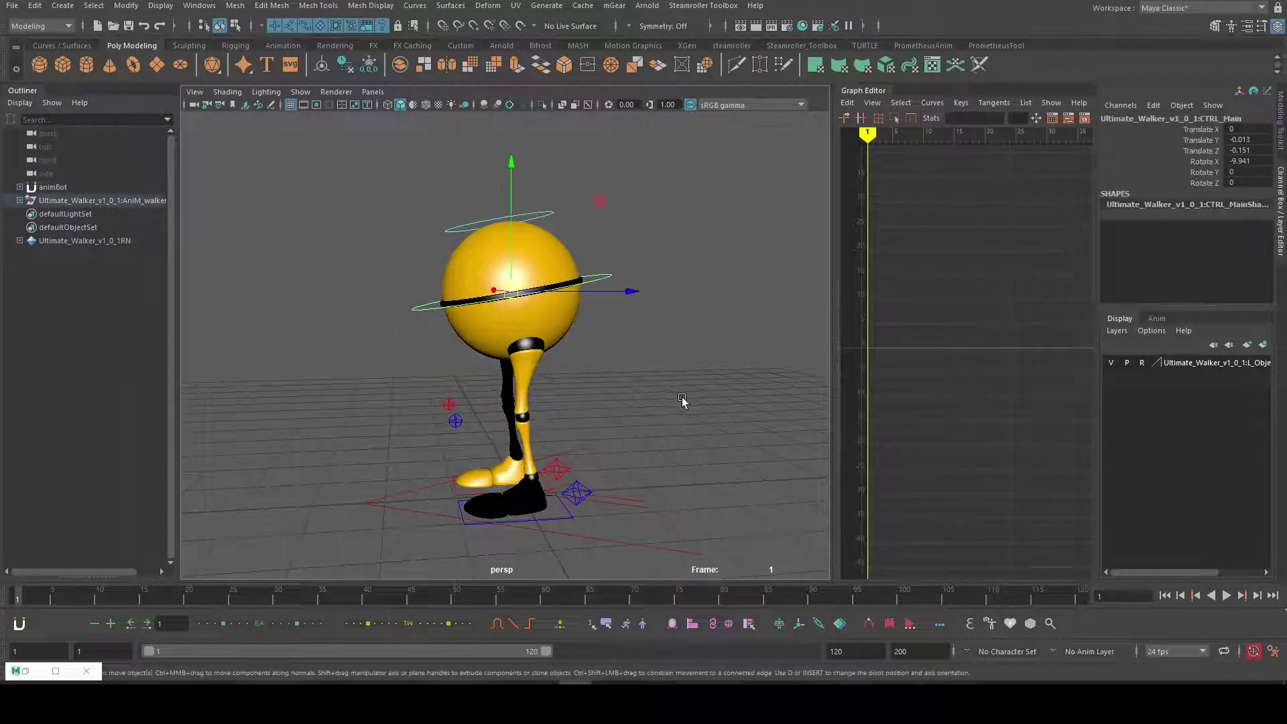
key("s")
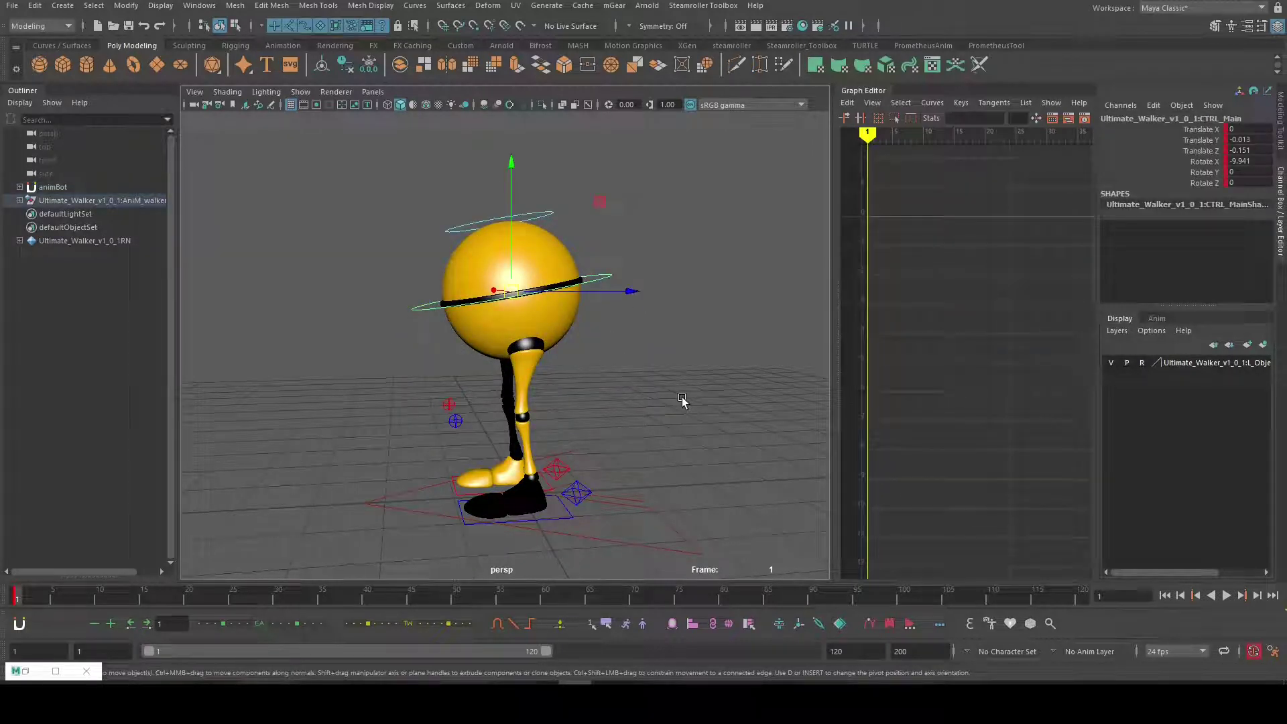
Using the hip temp pivot, rotate the body on X to about 37.8° at frame 1 and about -45.3° at frame 25
left_click(799, 624)
left_click_drag(435, 268, 483, 234)
left_click(216, 599)
left_click(232, 599)
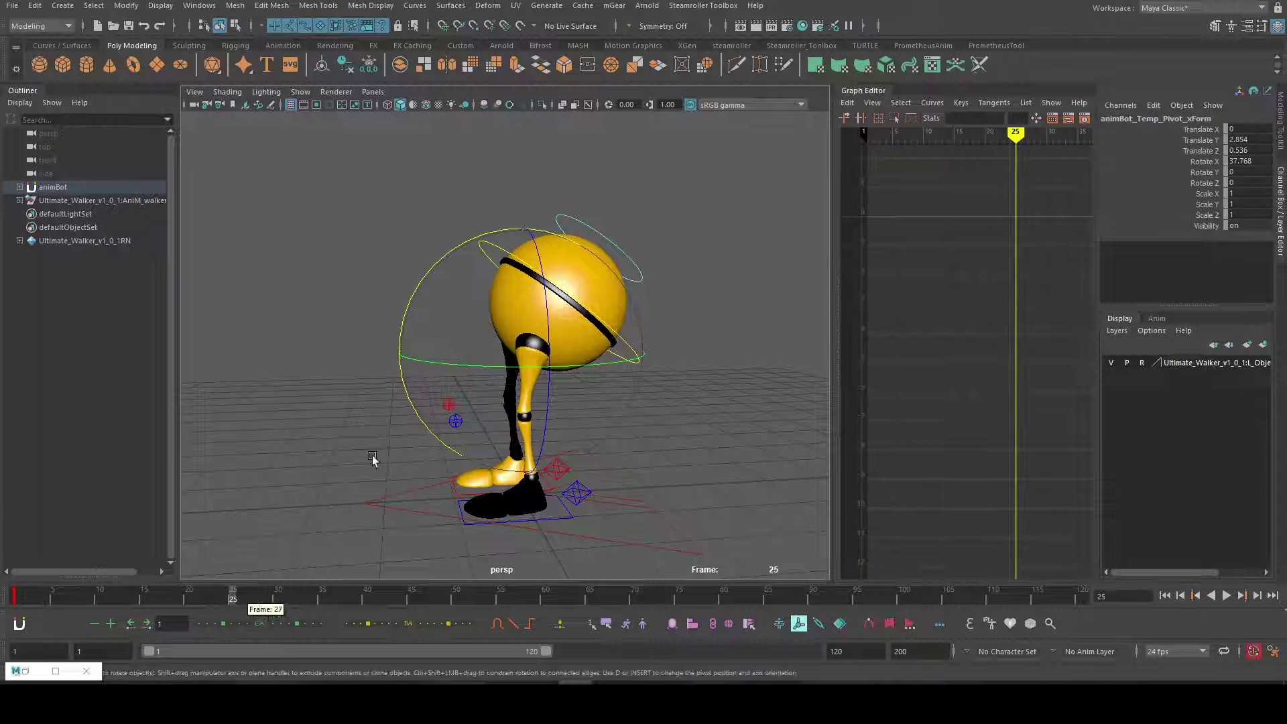
mouse_move(409, 403)
left_mouse_down()
mouse_move(445, 253)
mouse_move(424, 321)
mouse_move(419, 419)
left_mouse_up()
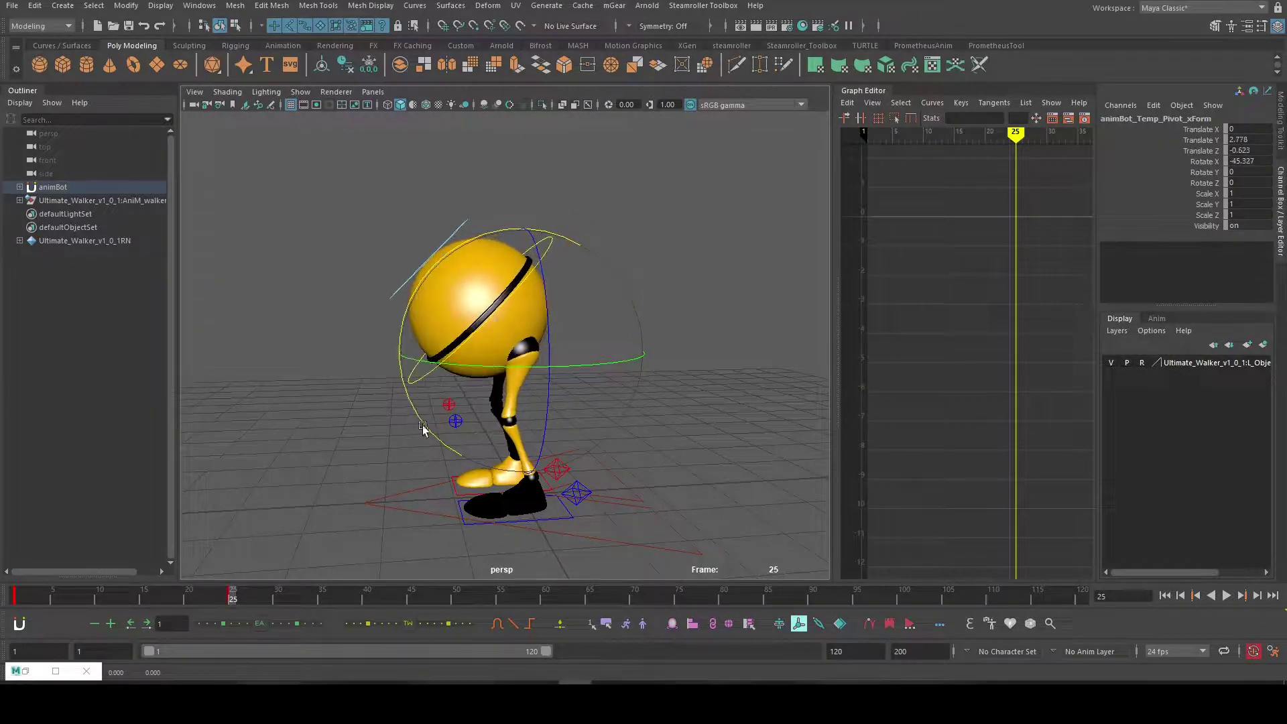
left_click(800, 625)
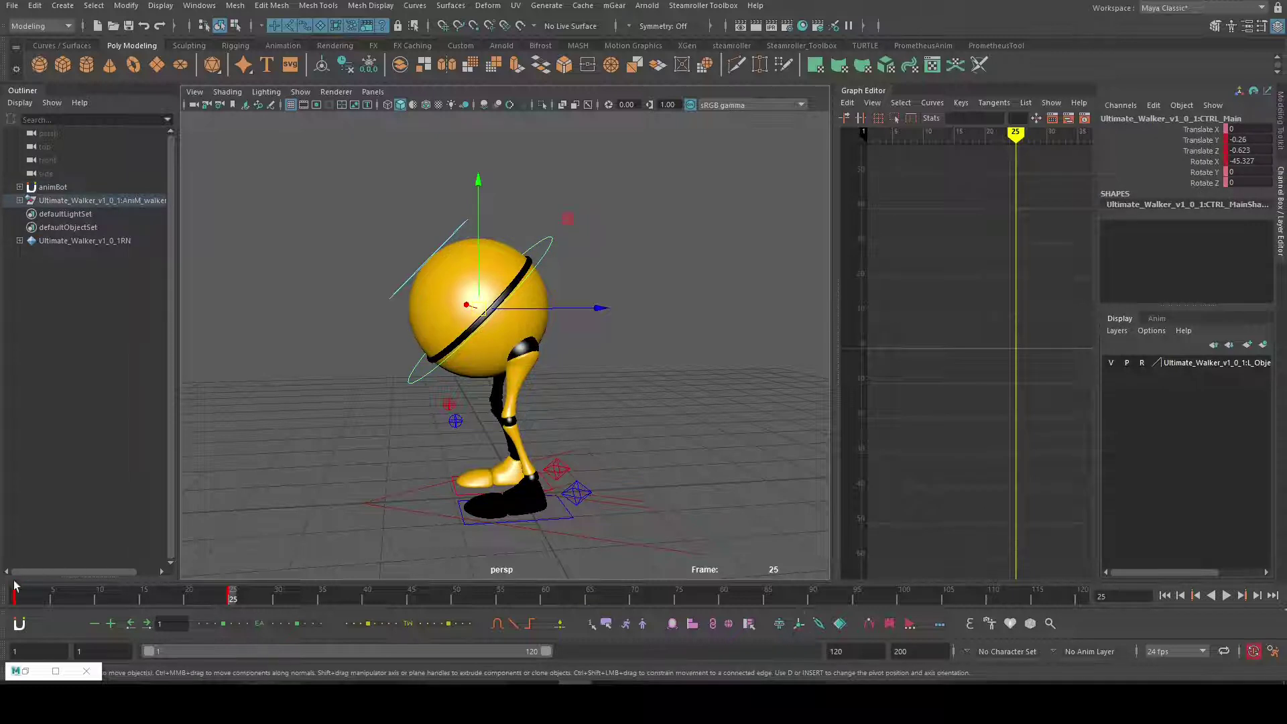
mouse_move(16, 592)
left_mouse_down()
mouse_move(196, 588)
mouse_move(1, 600)
left_mouse_up()
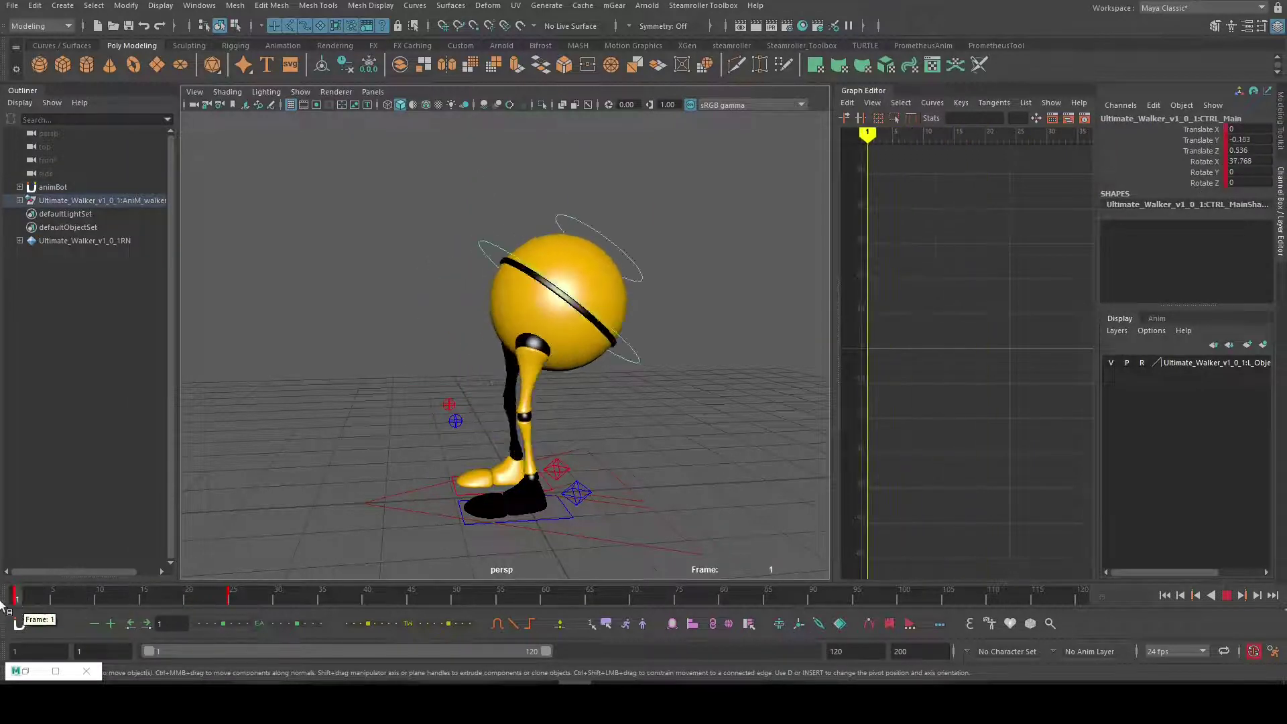
Select the left heel control on the black foot and ready it for rotation
middle_click_drag(553, 488, 513, 365, "alt")
right_click_drag(513, 365, 655, 533, "alt")
left_click(571, 390)
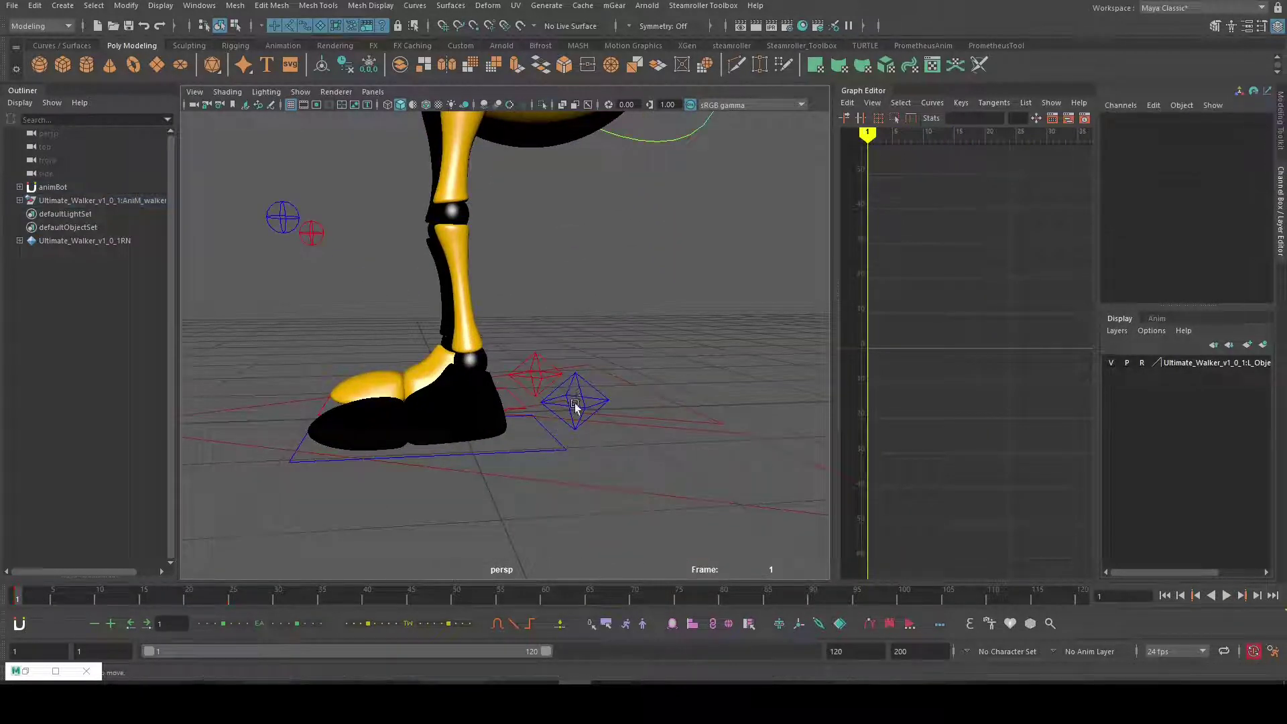
left_click(575, 405)
left_click_drag(576, 405, 471, 419, "alt")
key("e")
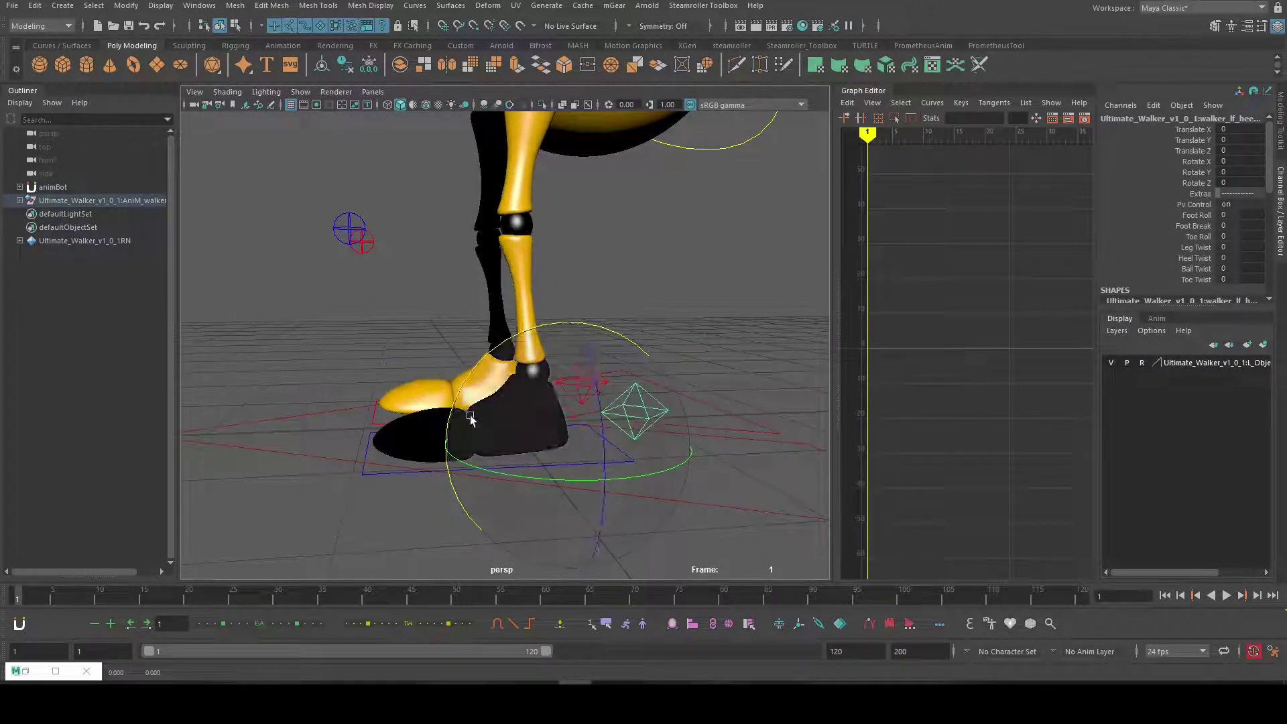
left_click(661, 359)
left_click(642, 403)
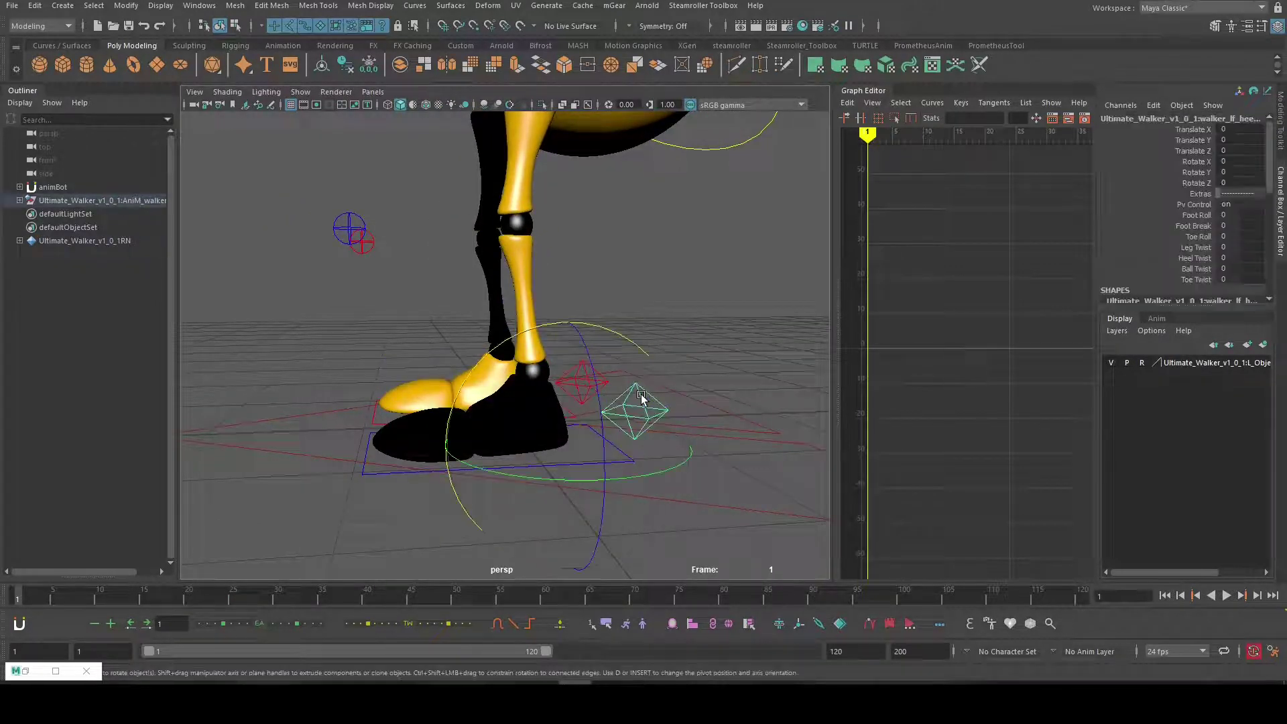
Place a temp pivot at the left foot's toe tip and lift the heel about 2.5° on X
left_click(799, 624)
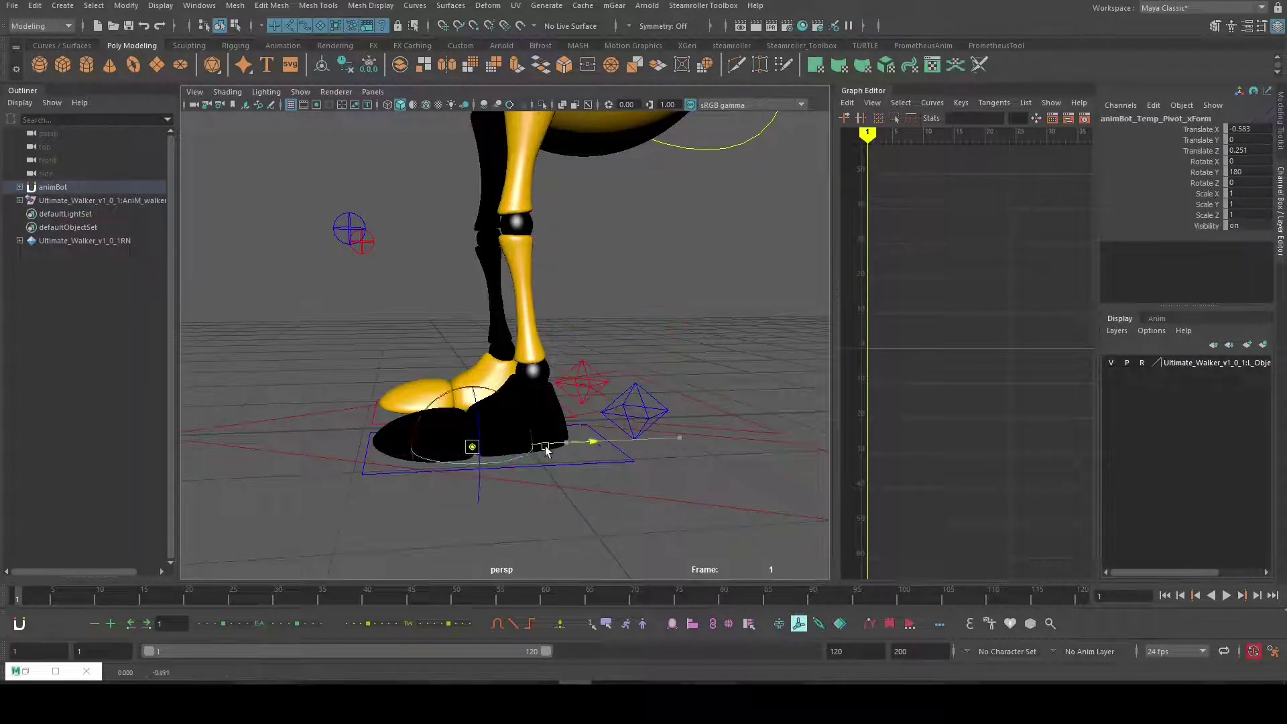
key("e")
mouse_move(447, 358)
left_mouse_down()
mouse_move(327, 343)
mouse_move(392, 381)
mouse_move(439, 356)
left_mouse_up()
left_click(631, 390)
left_click(625, 388)
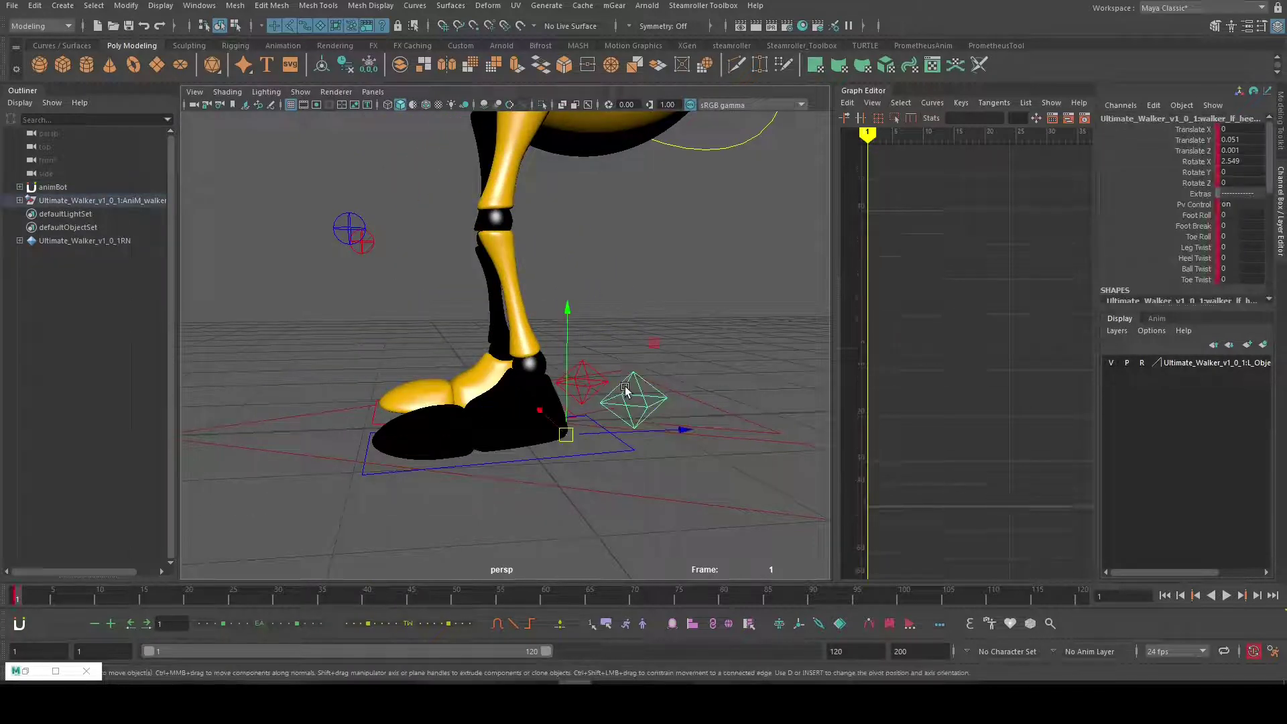
Using the toe temp pivot, raise the left heel about 30° at frame 1, pose it through frames 15 and 27, and lower it to about 1.2° at frame 37
left_click(799, 626)
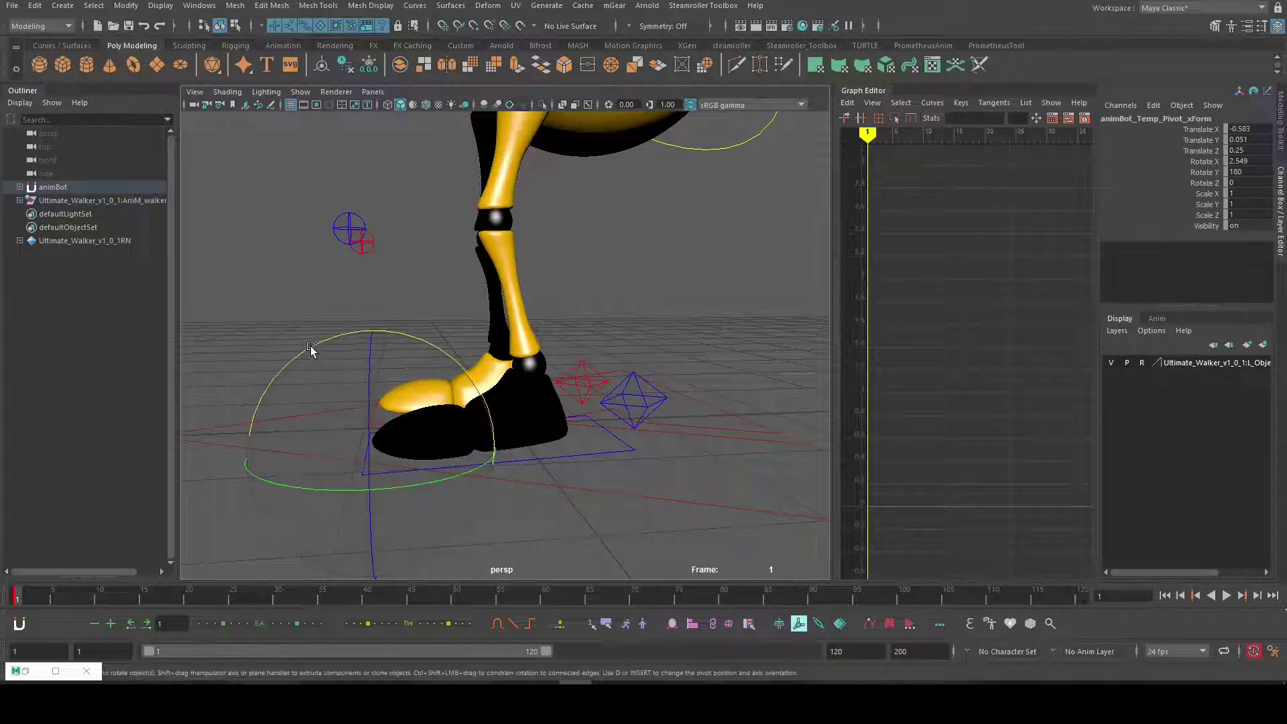
left_click_drag(313, 354, 257, 396)
left_click(144, 595)
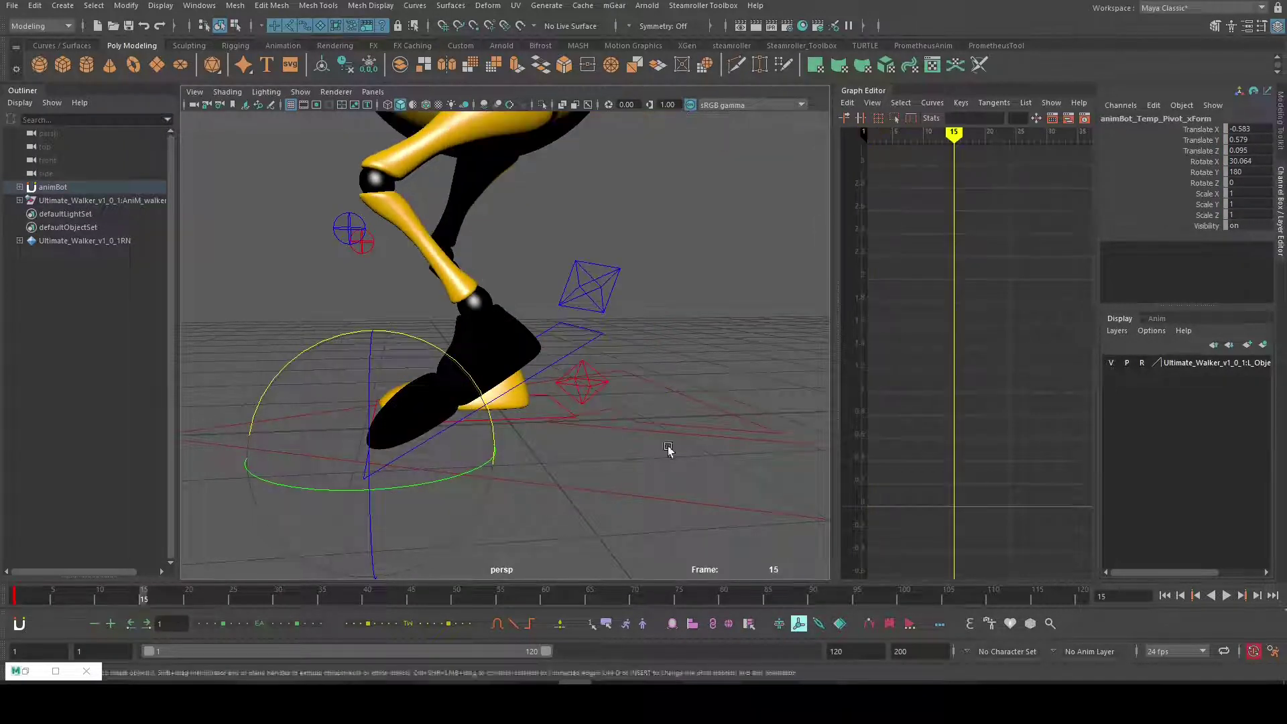
left_click_drag(293, 360, 254, 471)
left_click(252, 595)
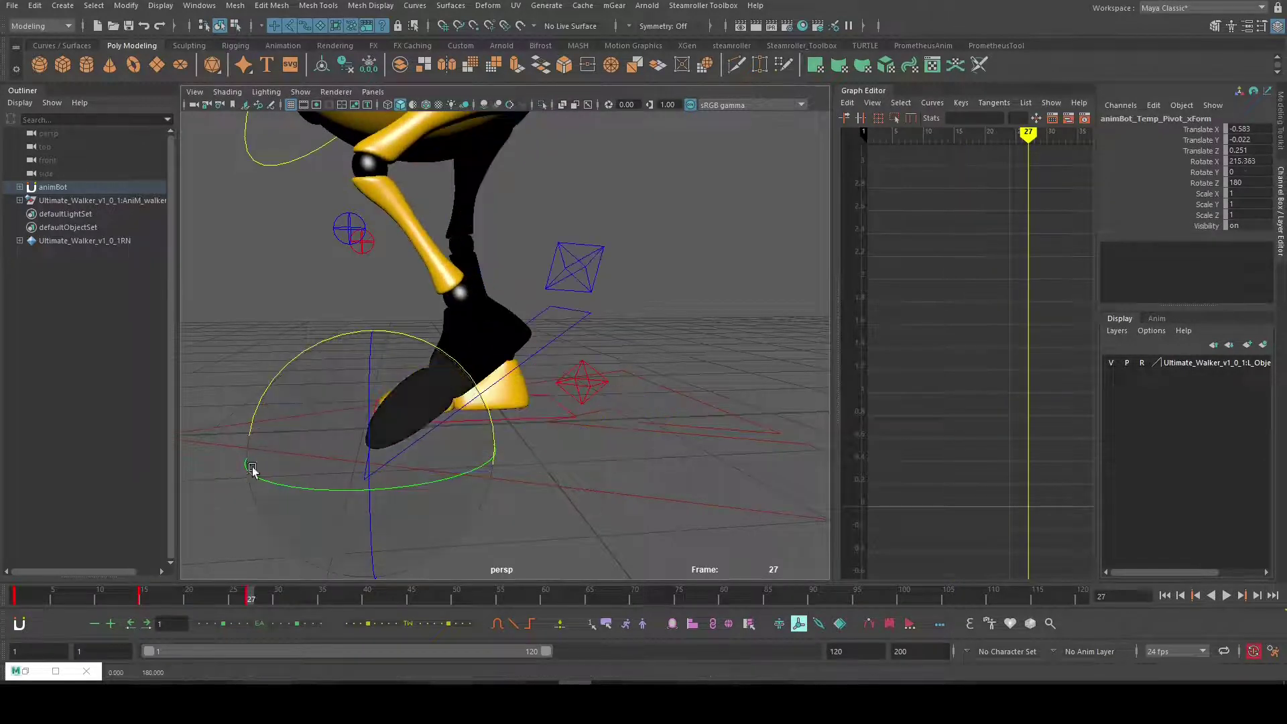
left_click(339, 596)
left_click_drag(308, 355, 367, 359)
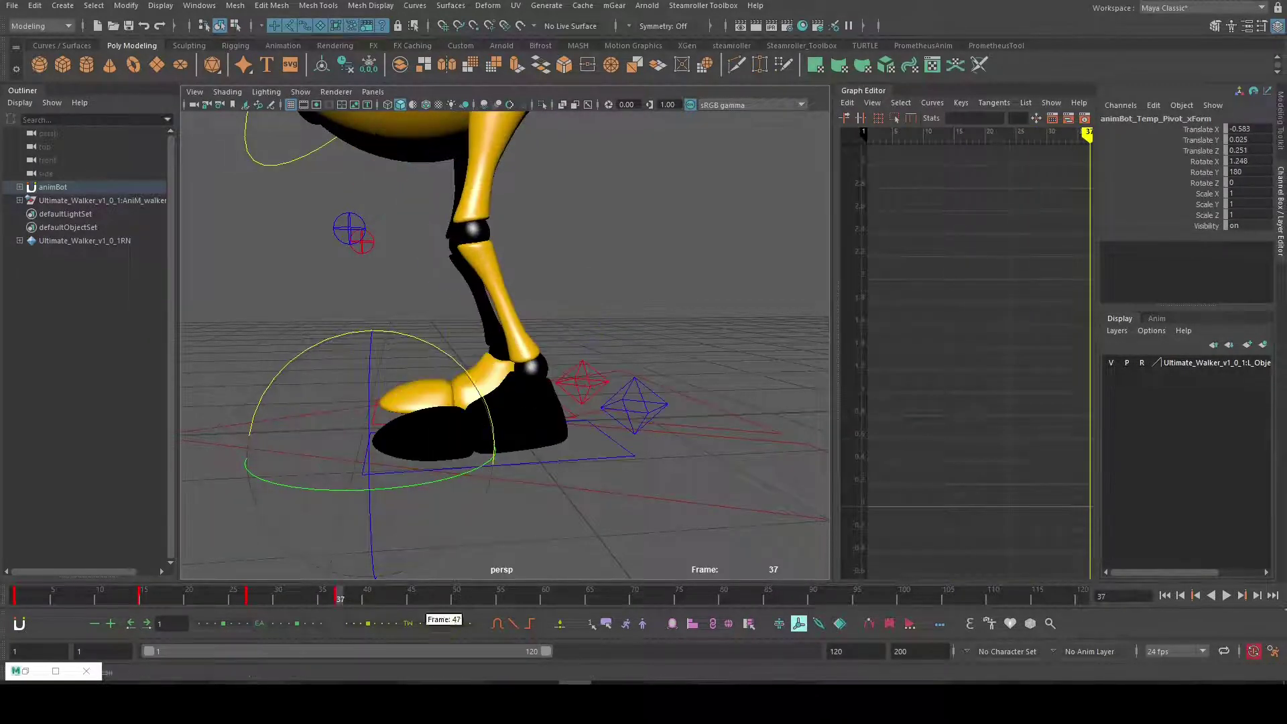
left_click(800, 623)
Play back the foot animation from frame 1 to review the toe pivot motion
left_click(15, 596)
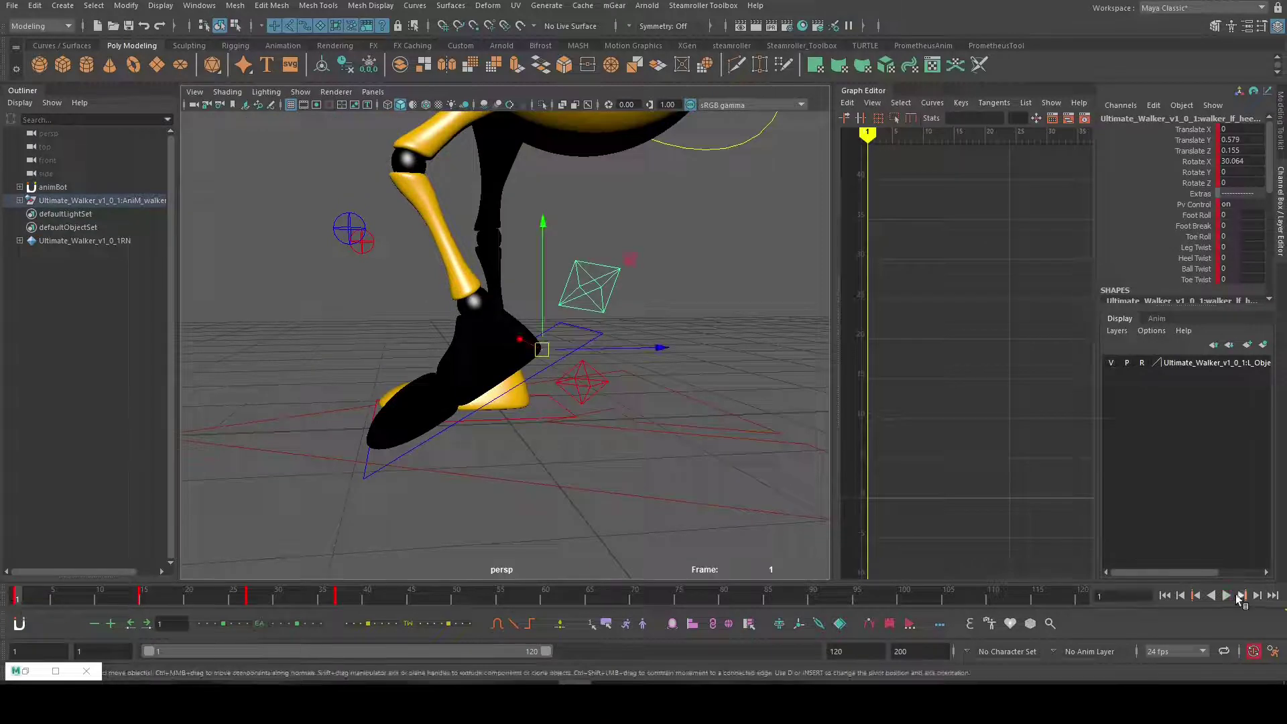
left_click(1227, 595)
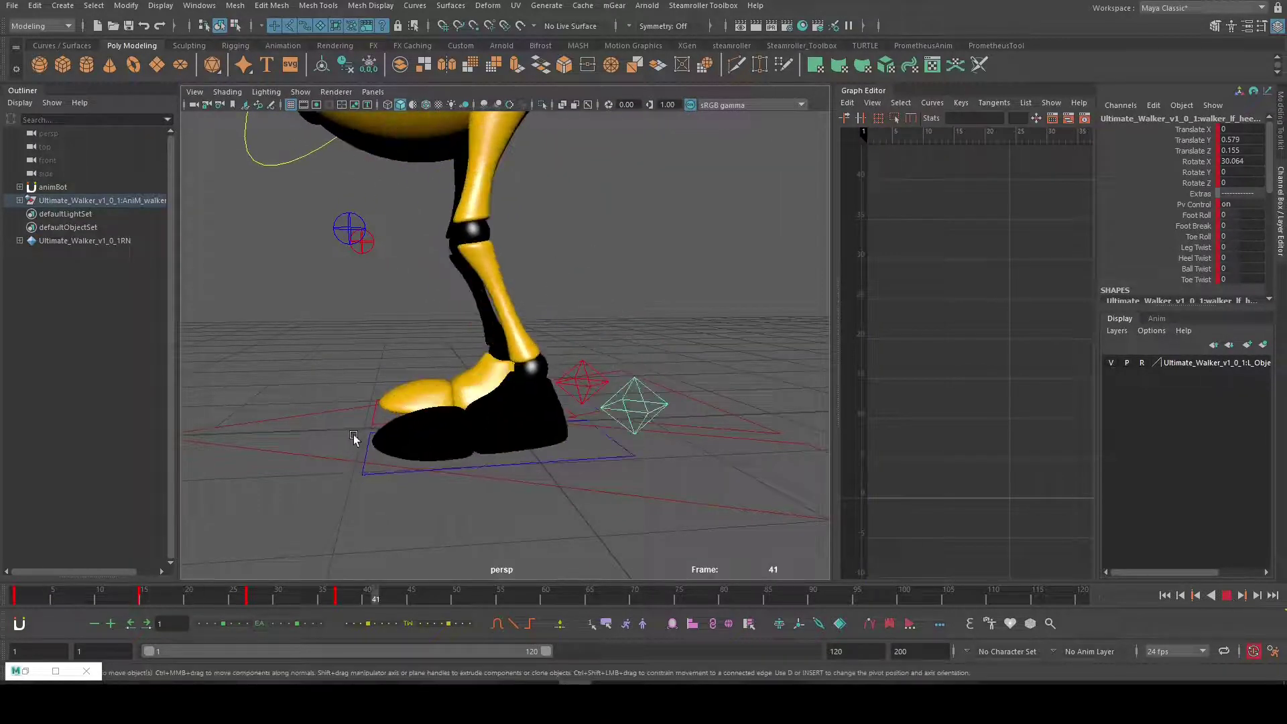
key("Escape")
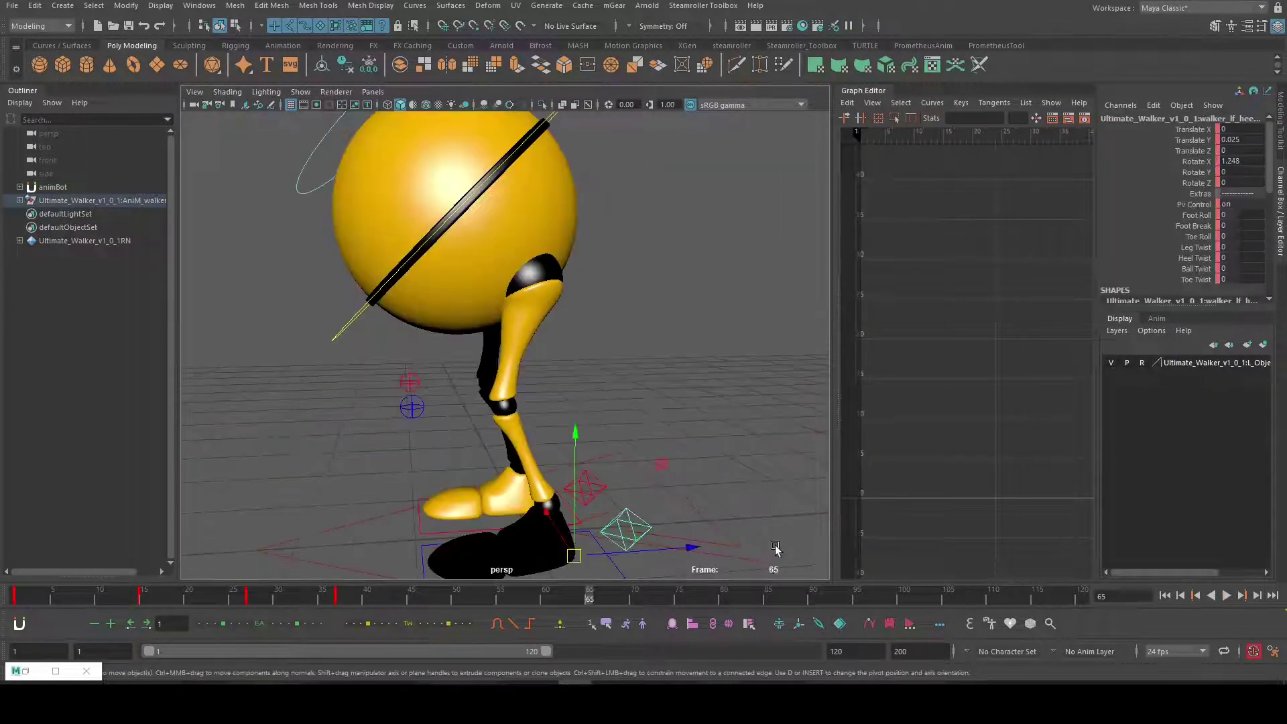
Open the Temp Pivot options as a floating window and place it beside the character in the viewport
right_click(797, 624)
left_click(819, 630)
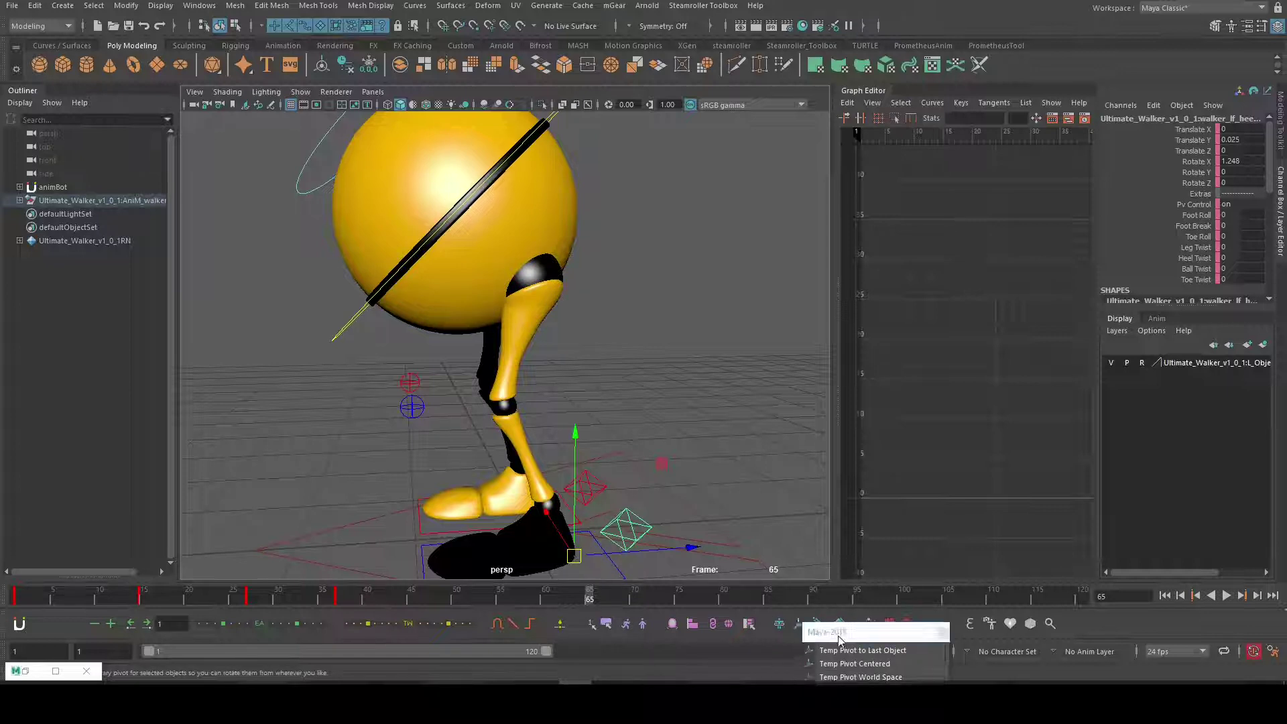
left_click_drag(838, 633, 204, 356)
left_click_drag(489, 437, 492, 412, "alt")
right_click_drag(493, 413, 449, 403, "alt")
left_click_drag(220, 355, 235, 355)
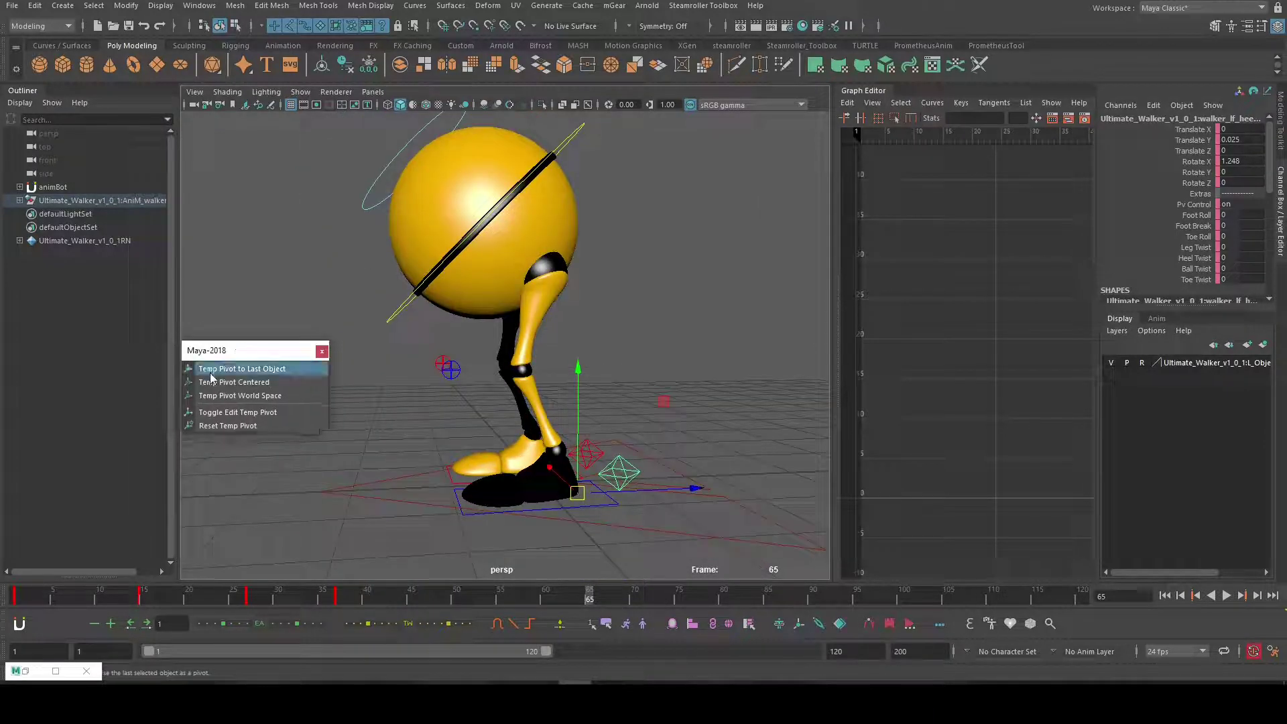
left_click(267, 374)
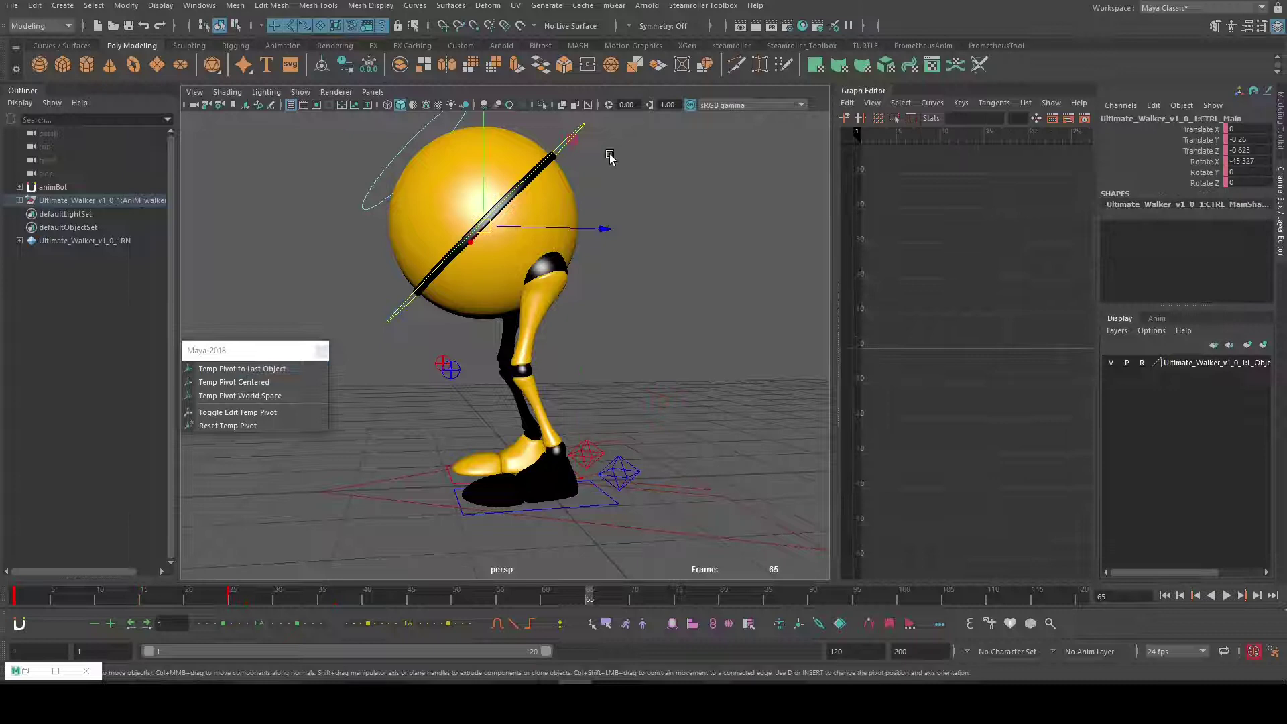
Add the left heel control to the selected body control, apply Temp Pivot to Last Object and try rotating both around the heel
left_click(621, 468)
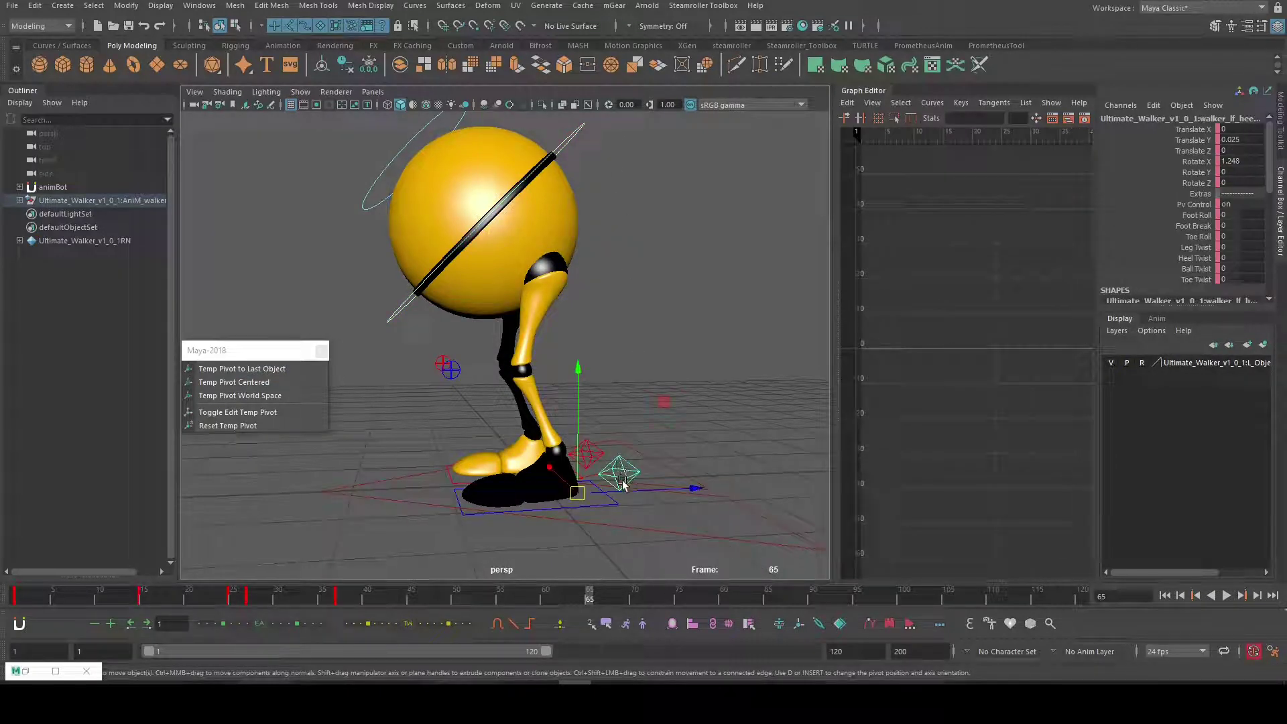
left_click(221, 369)
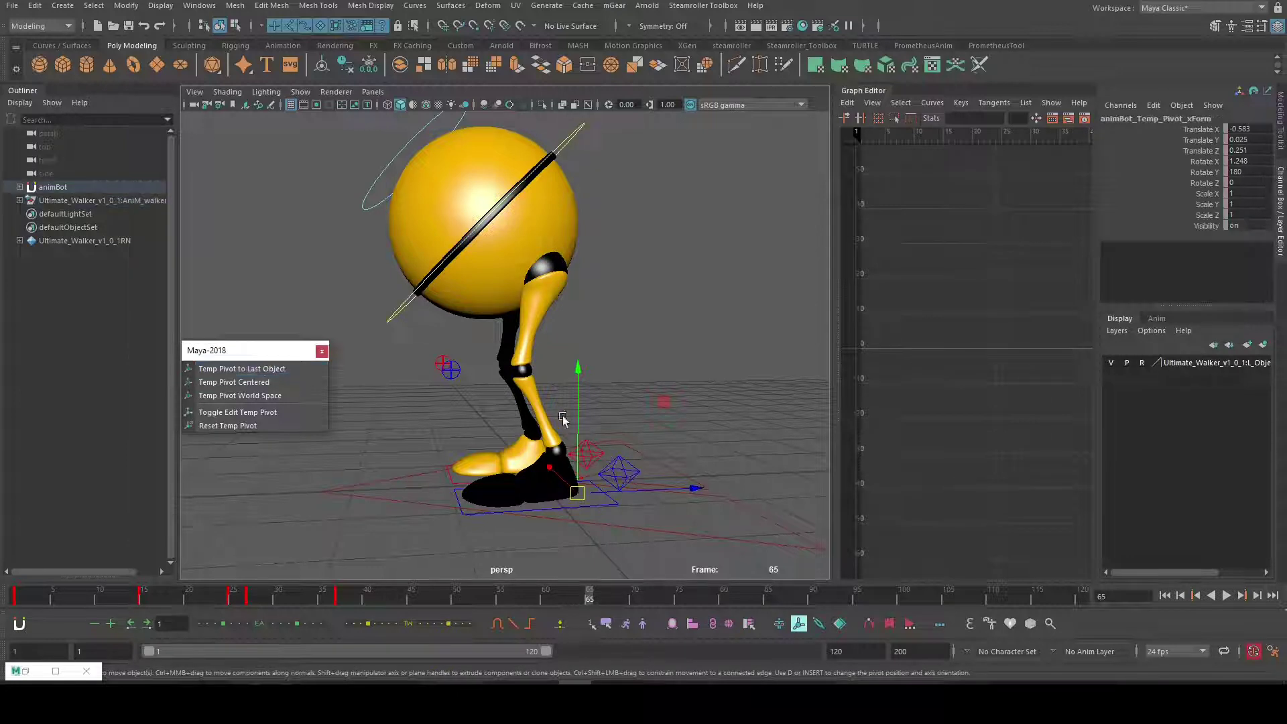
key("e")
left_click_drag(499, 405, 460, 423)
key("ctrl+z")
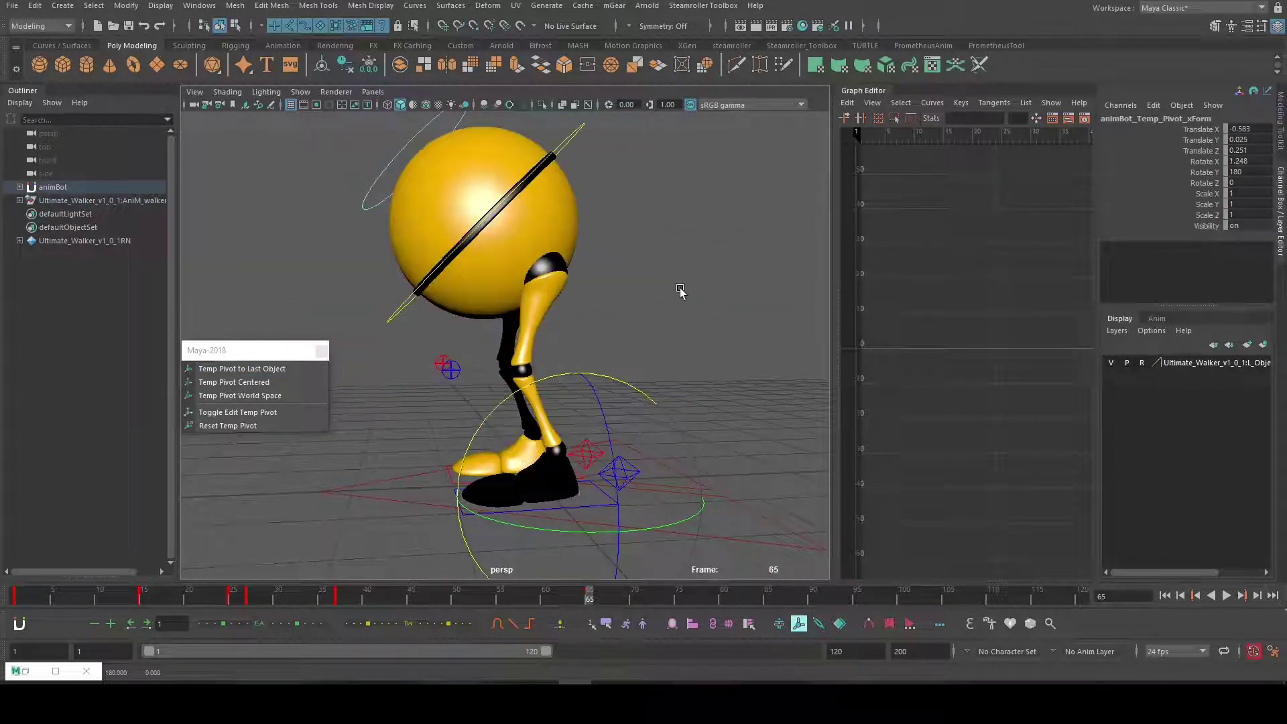
Select the main body and left heel controls, apply Temp Pivot Centered and rotate both around their shared centre
left_click(538, 176)
key("w")
left_click(577, 143)
left_click(566, 140)
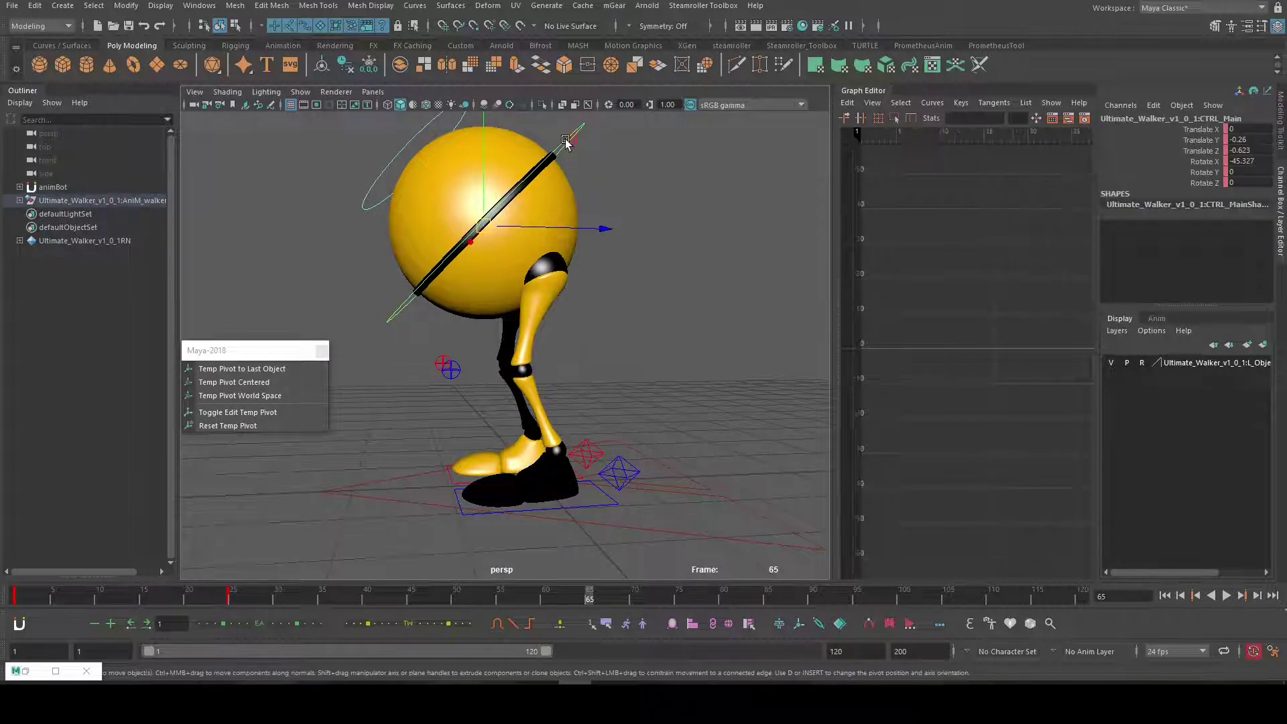
left_click(615, 469)
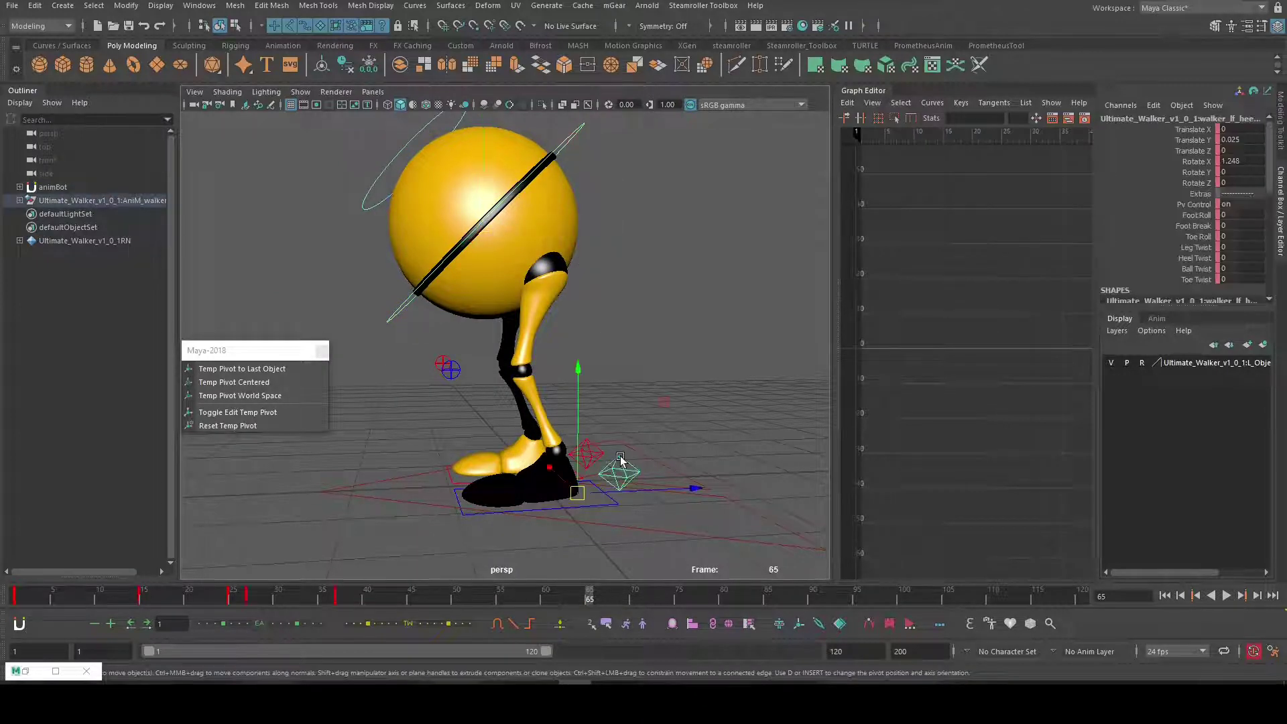
left_click(236, 385)
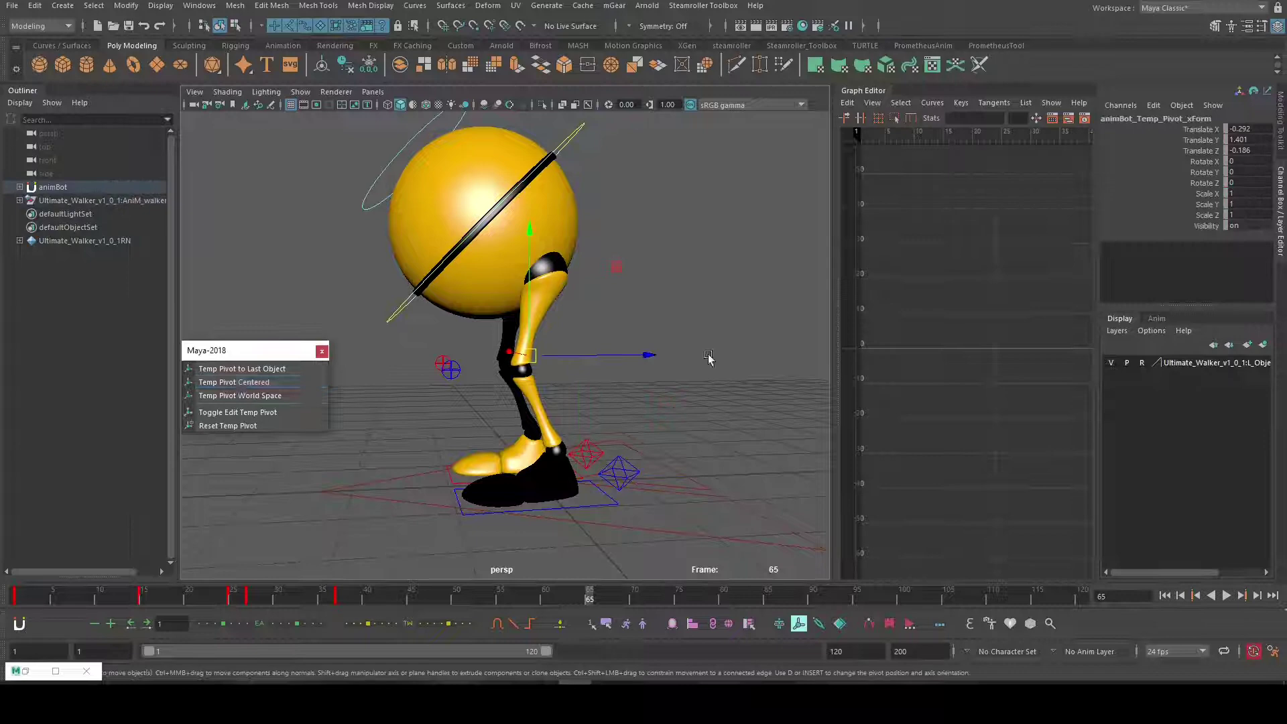
key("e")
left_click_drag(433, 284, 489, 293)
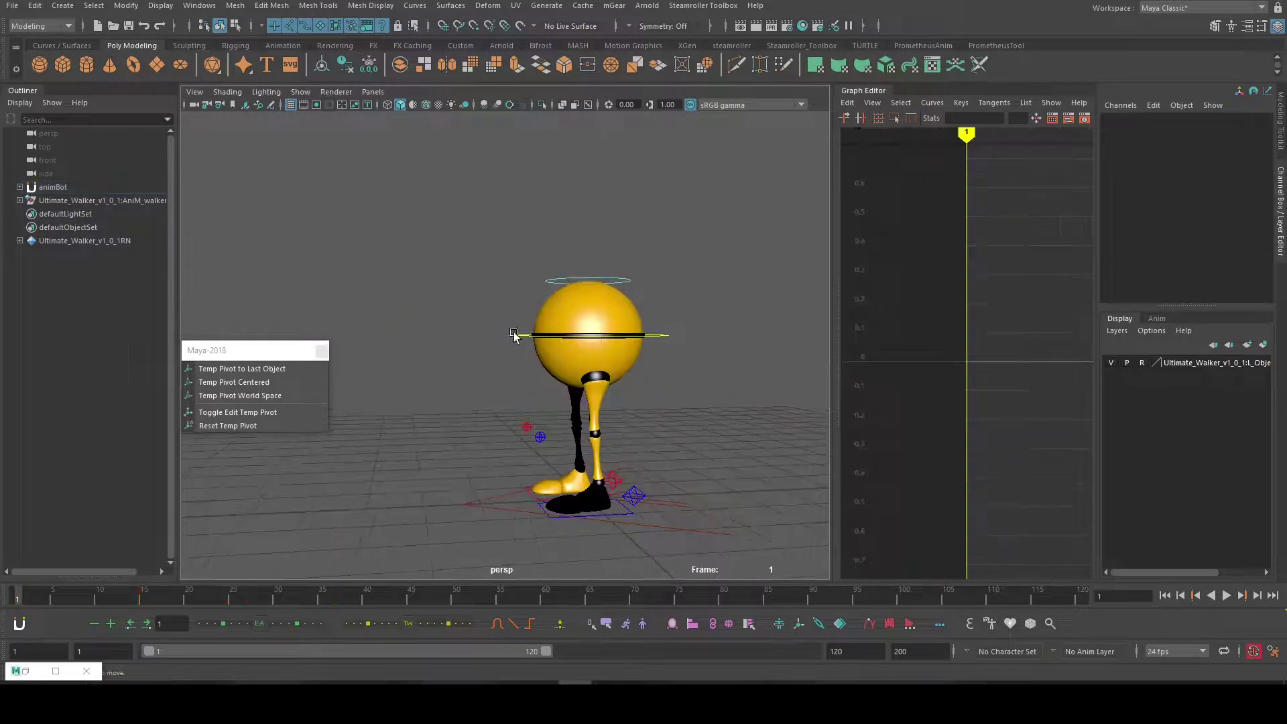
Select the main body and both heel controls, key them at frame 1 and move them forward along Z at frame 40
left_click(515, 336)
left_click(609, 473)
key("alt+v")
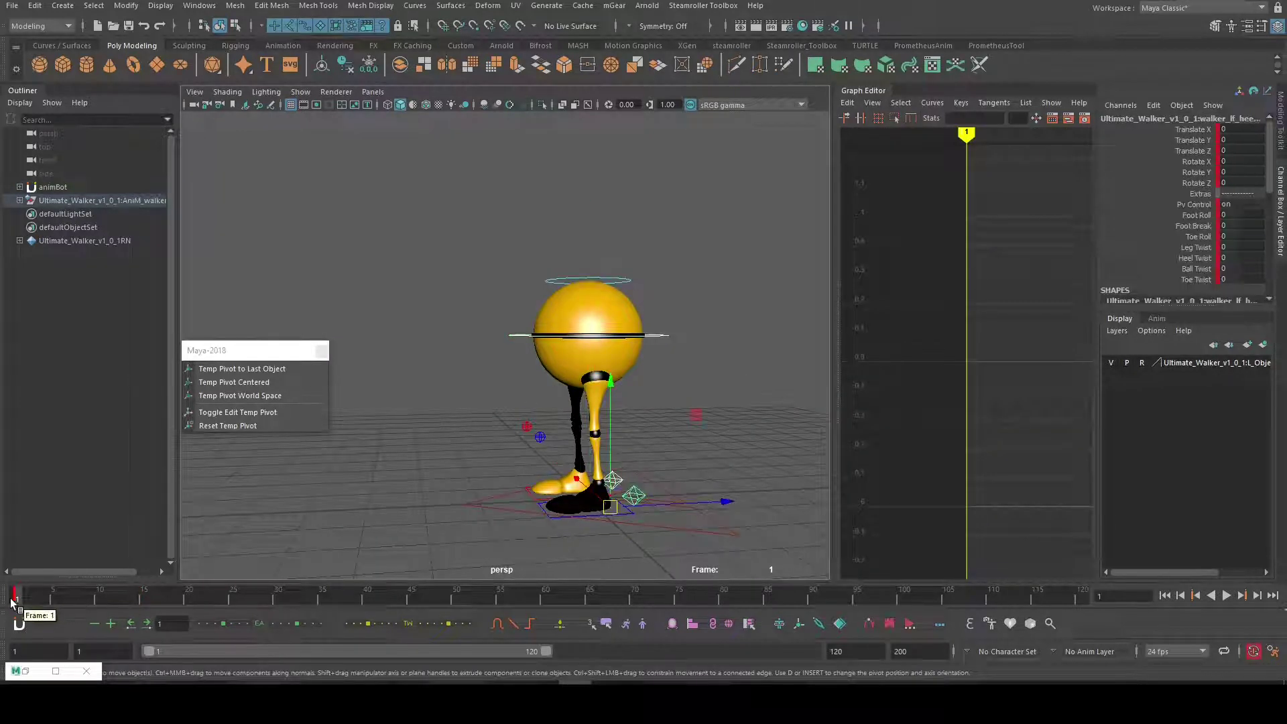
key("alt+v")
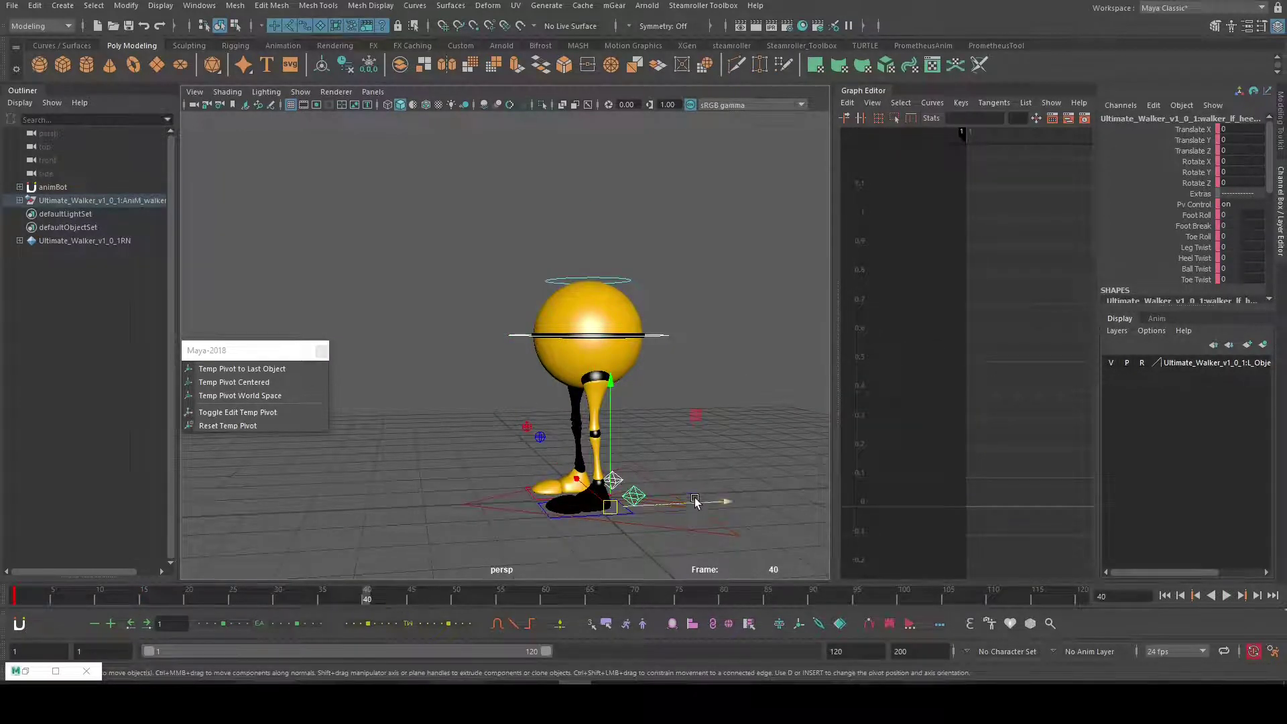
left_click_drag(695, 502, 436, 509)
Try Temp Pivot on the main body control at frame 40 with the pivot lowered, check it at frame 1 and turn it off
left_click(386, 338)
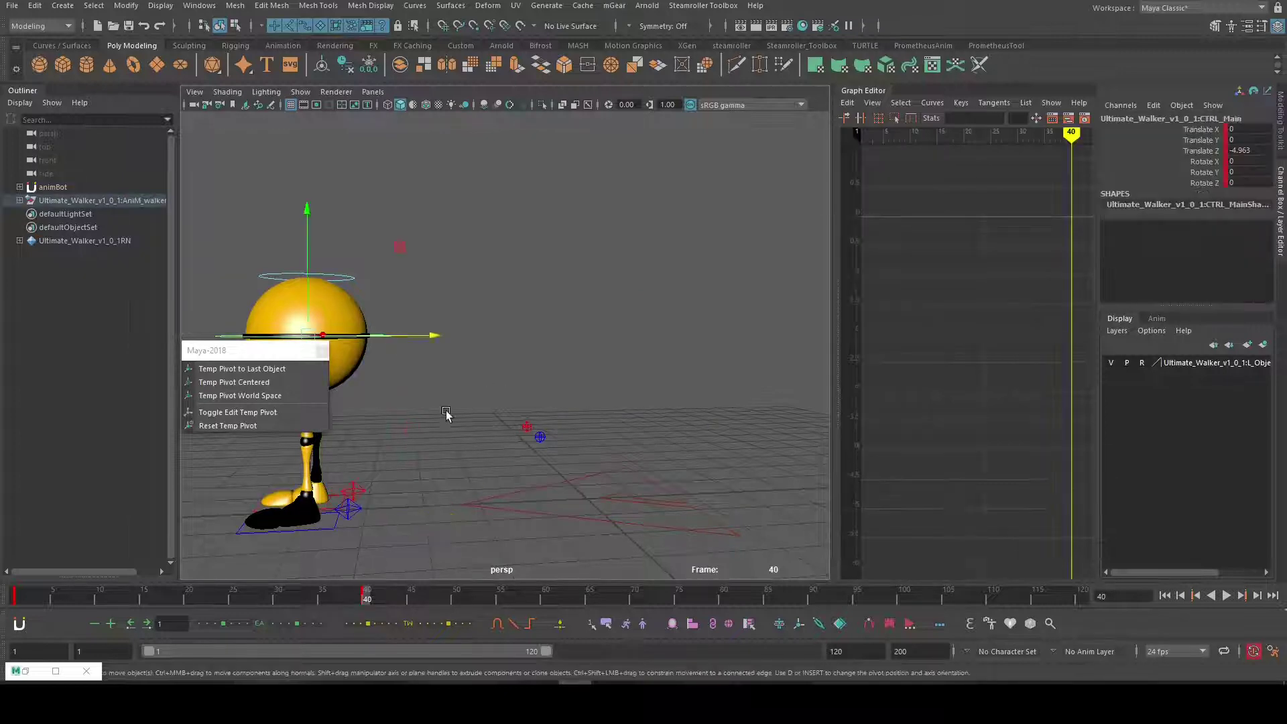
left_click_drag(446, 412, 534, 417, "alt")
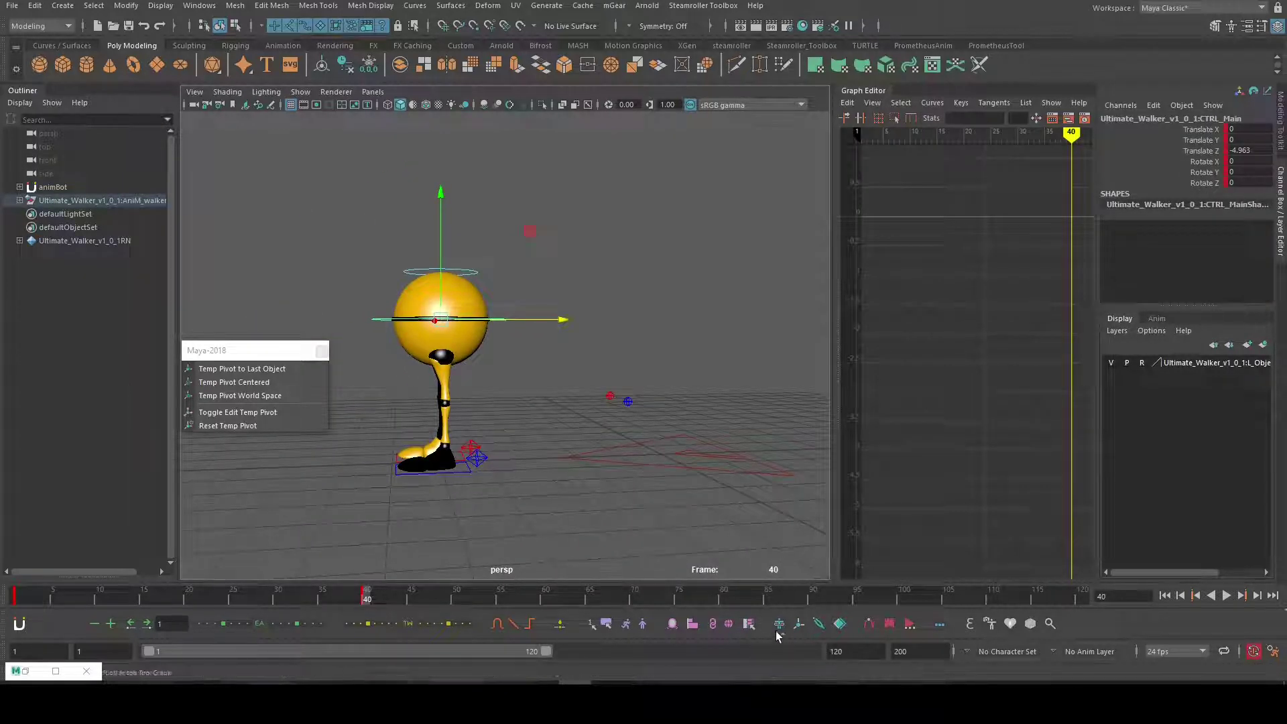
left_click(800, 625)
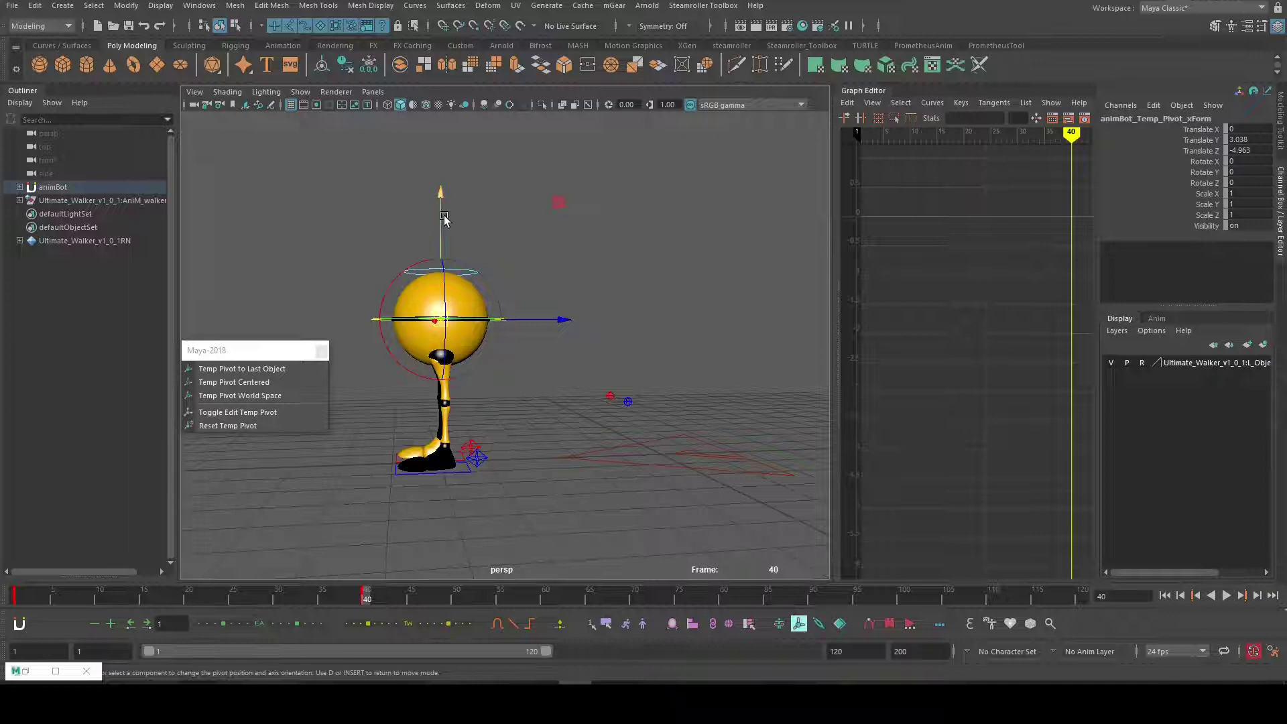
left_click_drag(444, 216, 444, 277)
left_click_drag(337, 590, 15, 602)
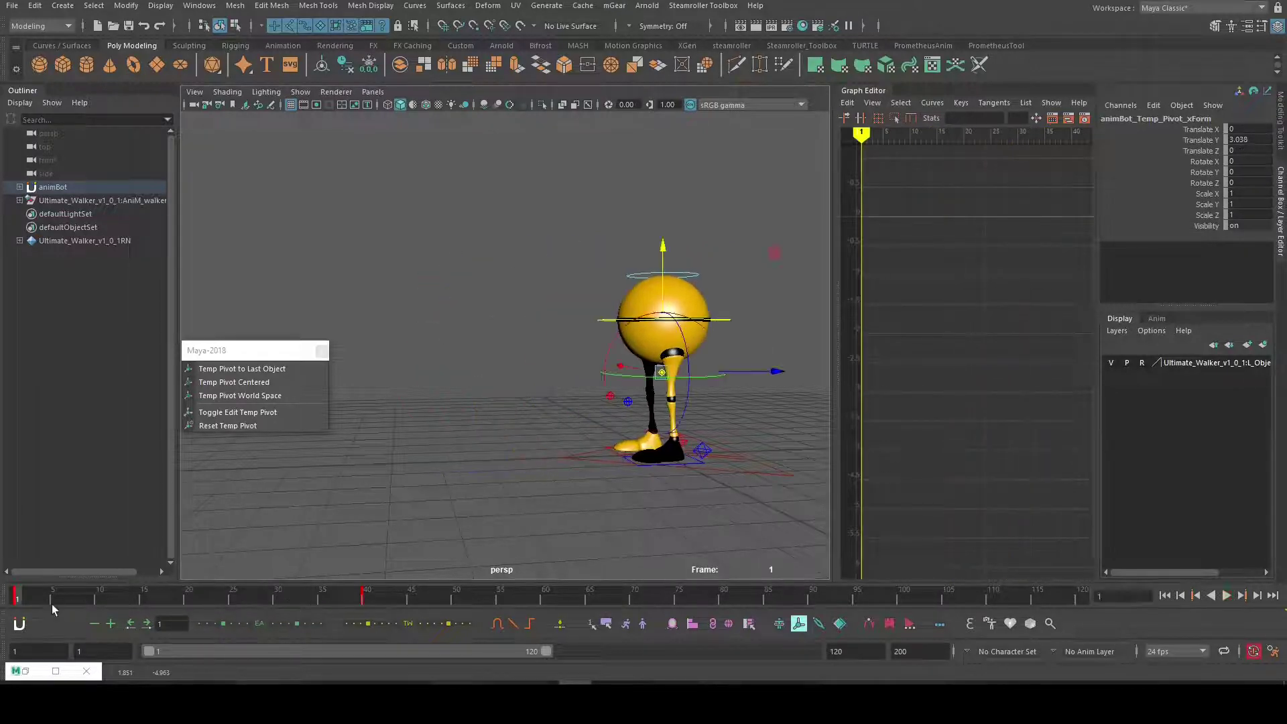
key("d")
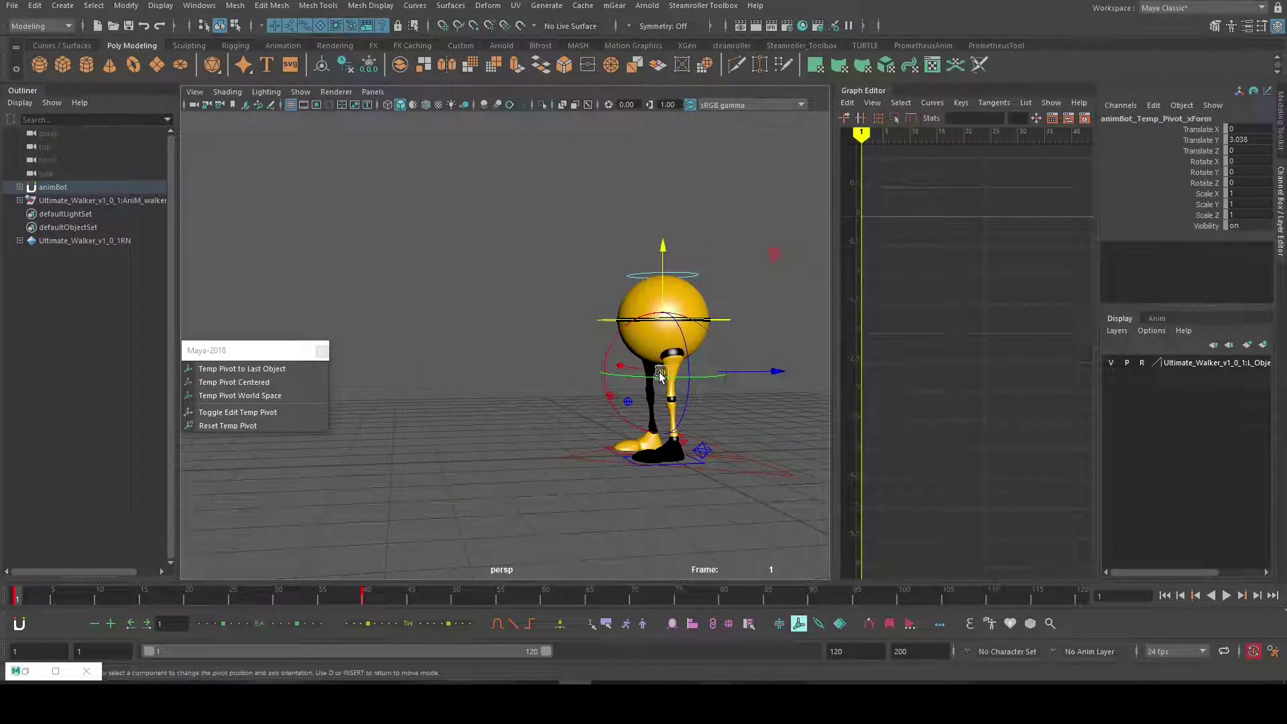
left_click(799, 624)
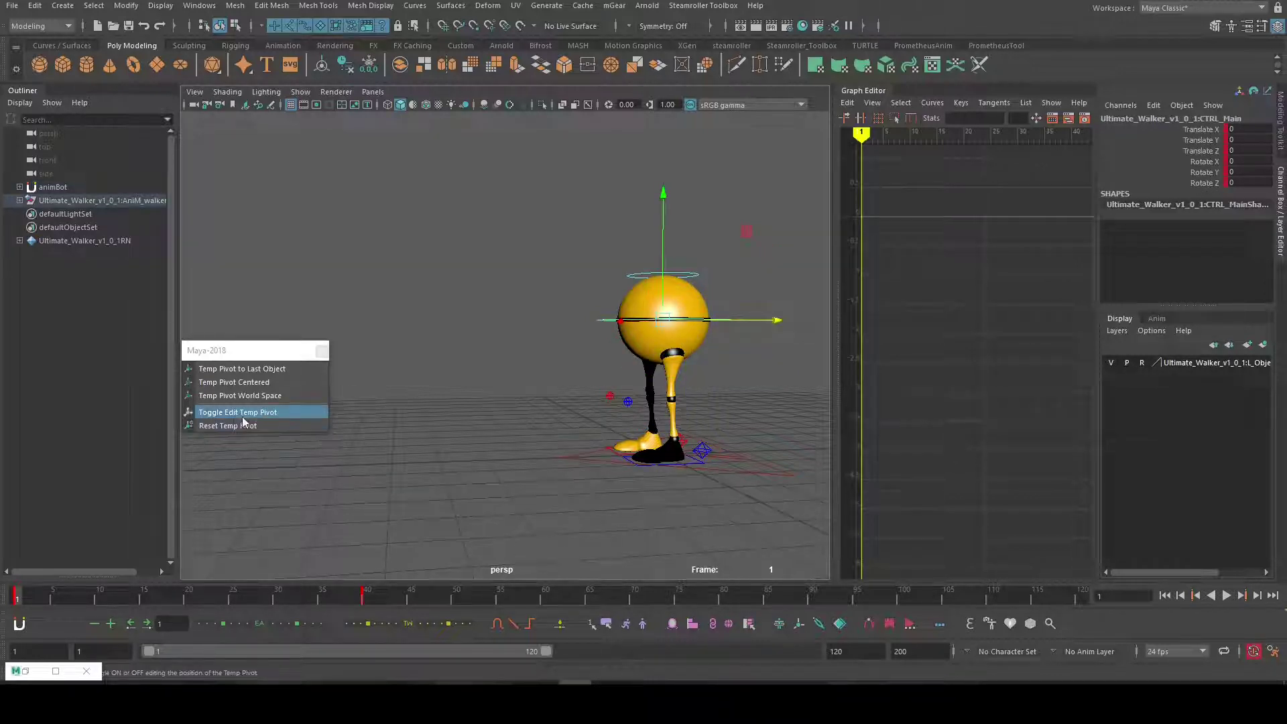
Apply Temp Pivot World Space to the main body control, place the pivot low behind the body and rotate around it at frame 22
left_click(226, 398)
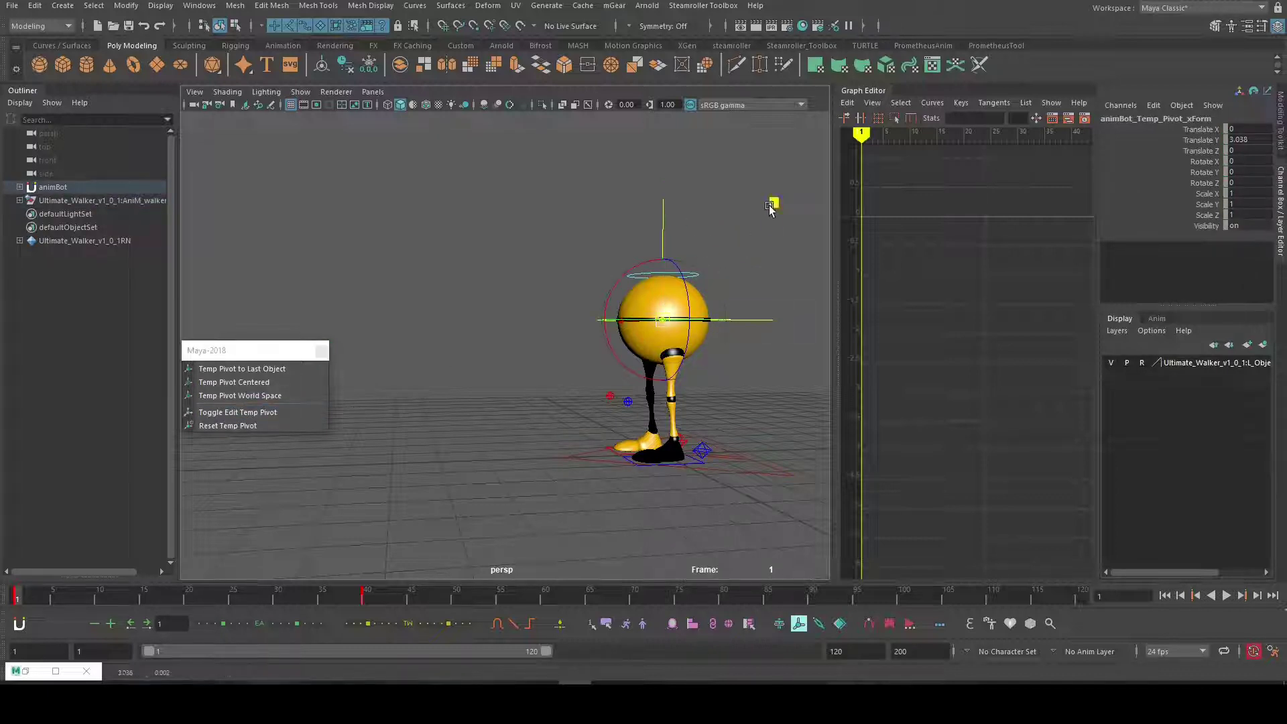
left_click_drag(772, 202, 806, 243)
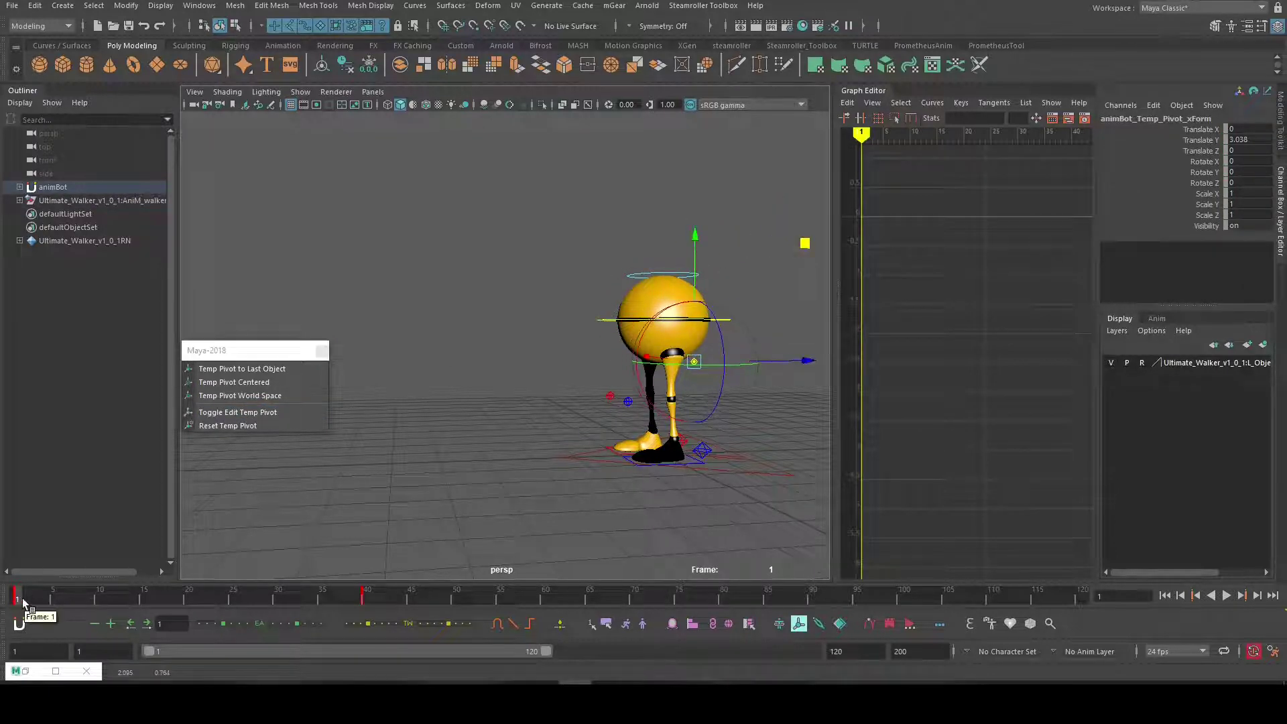
left_click_drag(22, 598, 205, 599)
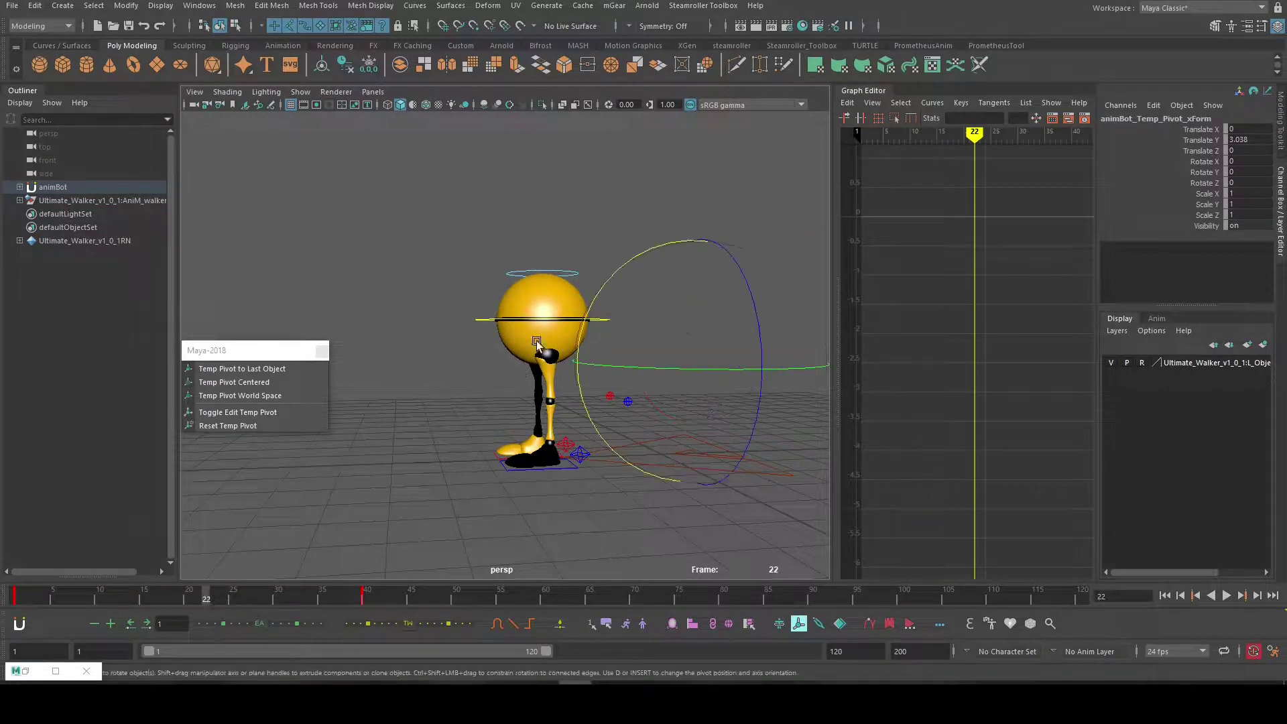
left_click_drag(587, 318, 601, 289)
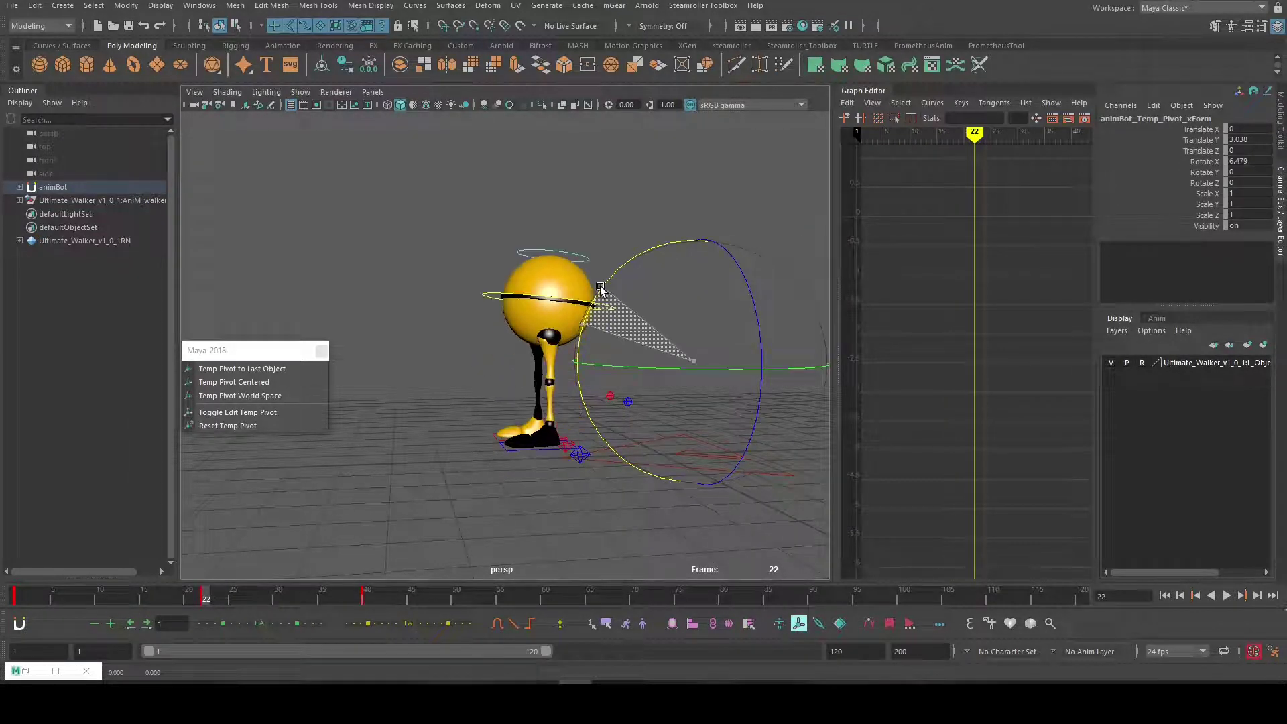
key("ctrl+z")
Rotate the main body control around the world-space pivot at frame 33 and at frame 27
left_click_drag(241, 601, 267, 602)
left_click(305, 598)
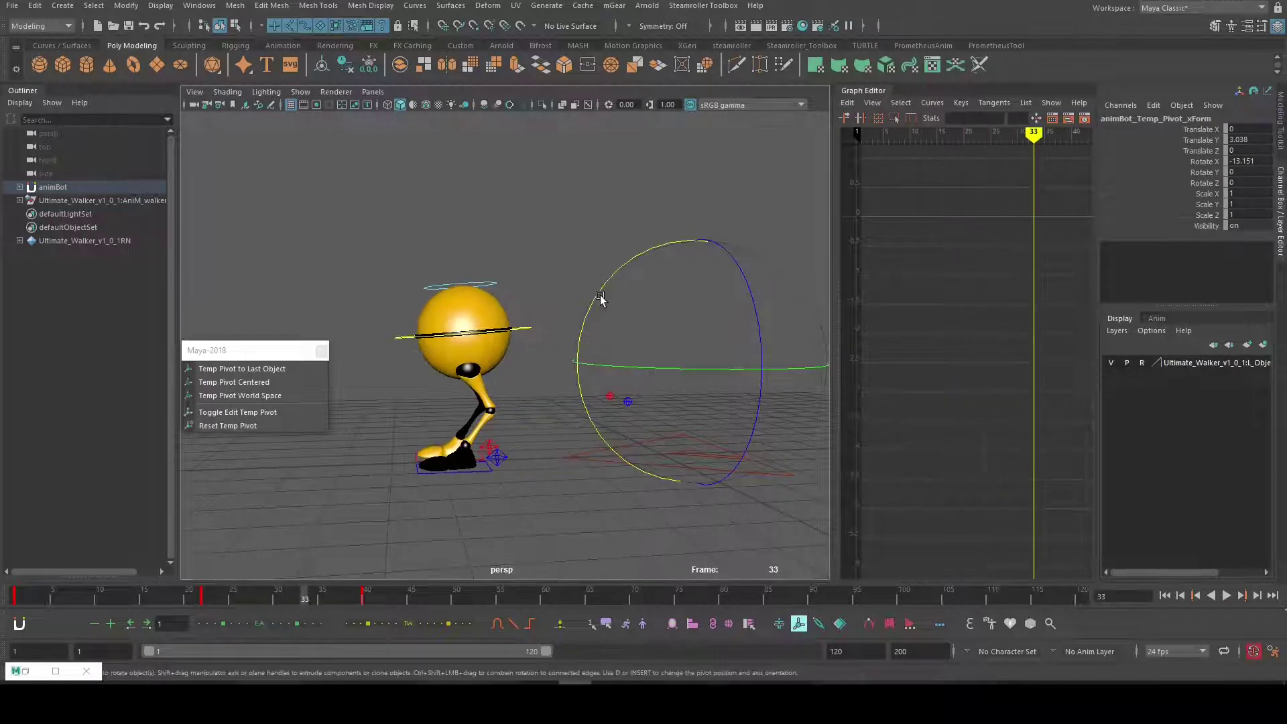
left_click_drag(601, 299, 650, 265)
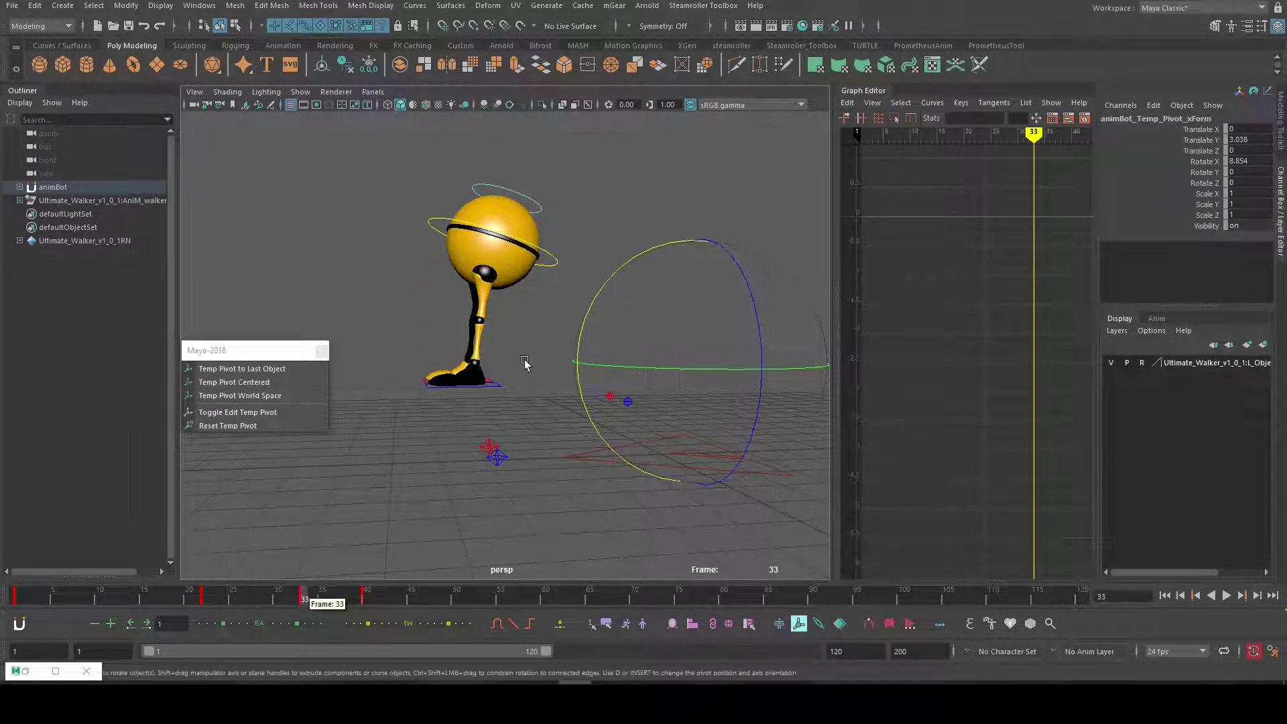
left_click_drag(581, 321, 734, 250)
mouse_move(229, 598)
left_mouse_down()
mouse_move(276, 597)
mouse_move(201, 599)
mouse_move(251, 599)
left_mouse_up()
left_click_drag(657, 295, 645, 322)
At frame 40, edit the temp pivot's position to just behind the upper body and rotate the body around it
left_click_drag(280, 592, 367, 595)
key("w")
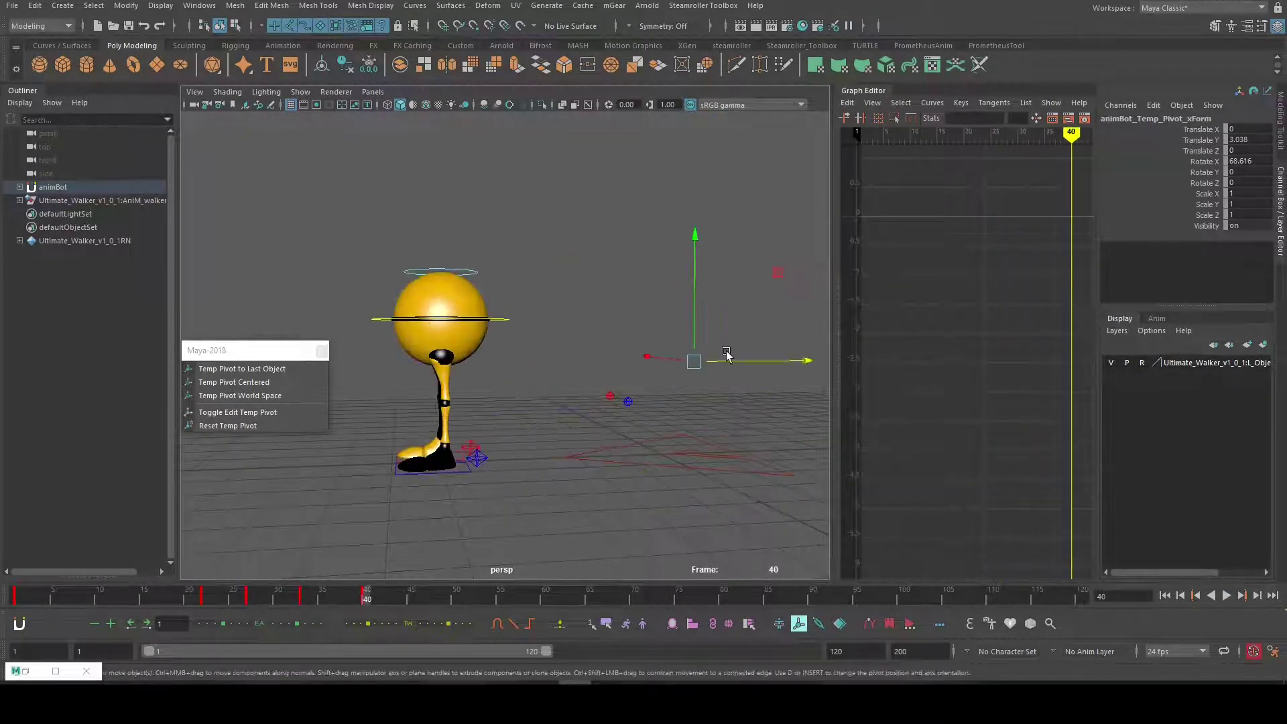
left_click(238, 412)
left_click_drag(694, 360, 524, 282)
key("e")
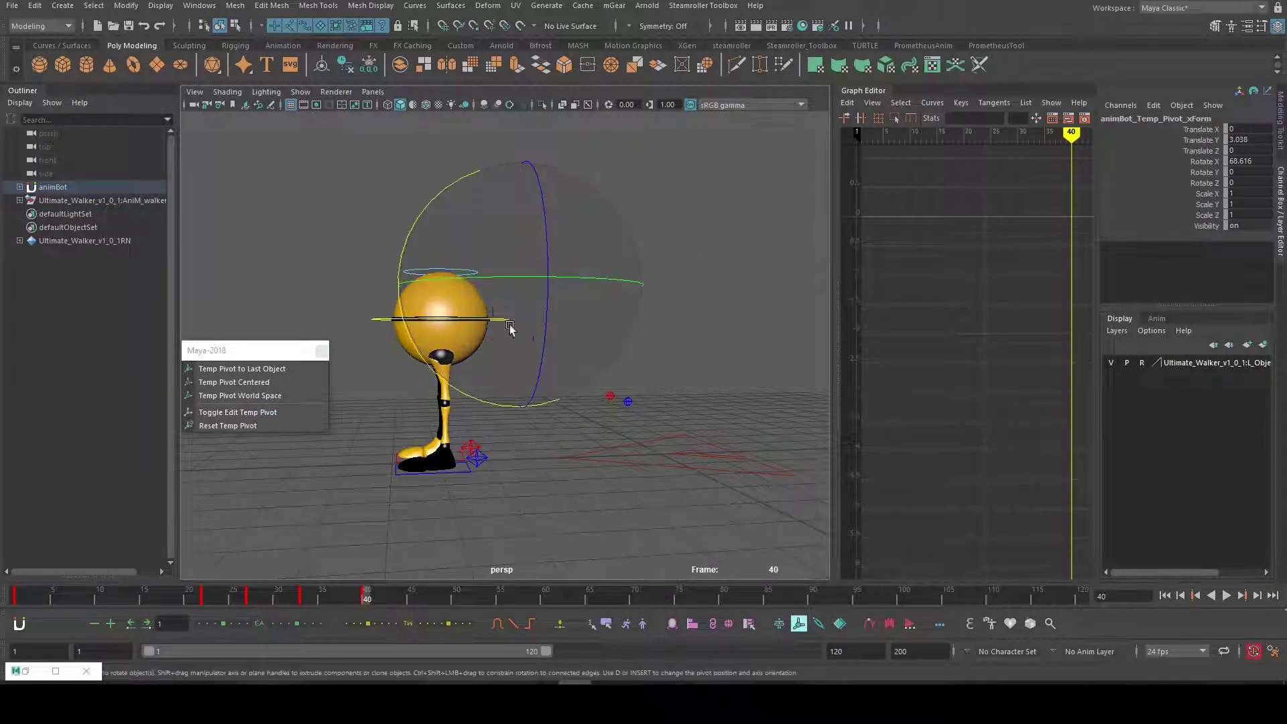
left_click_drag(406, 236, 374, 542)
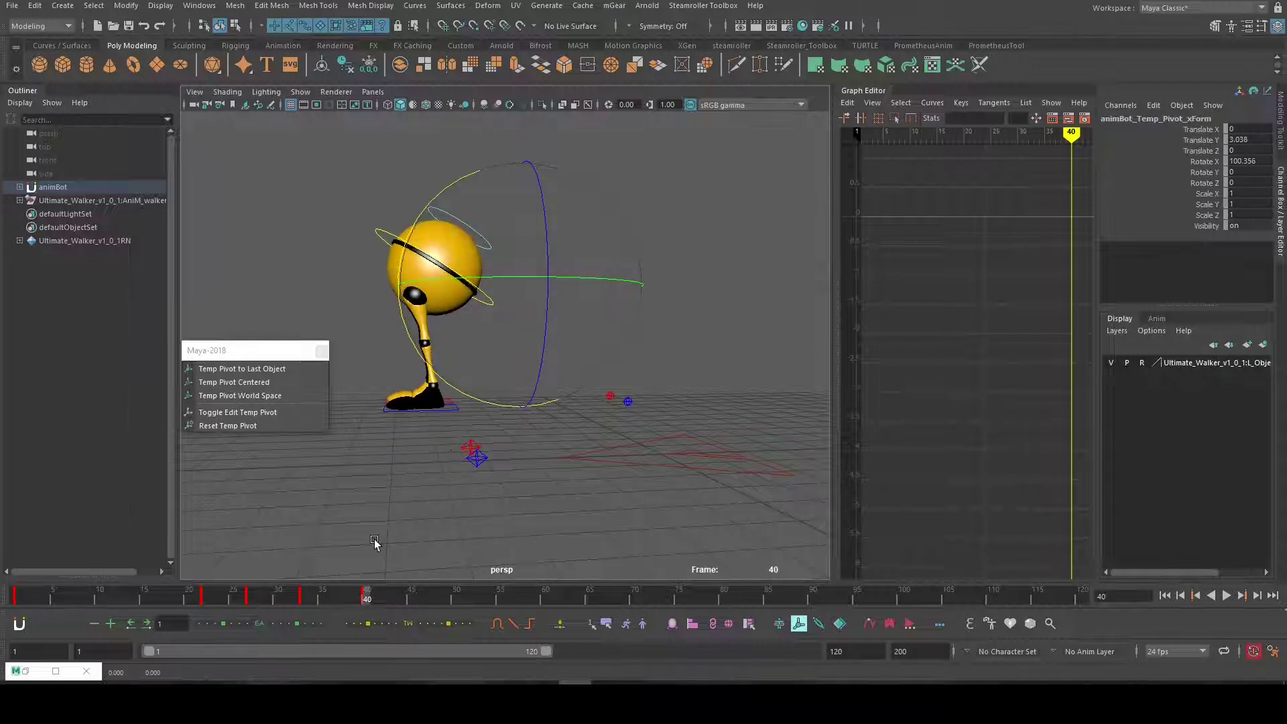
At frame 59, move the temp pivot in front of the body and rotate the body around it at frames 59 and 86
left_click_drag(434, 596, 536, 596)
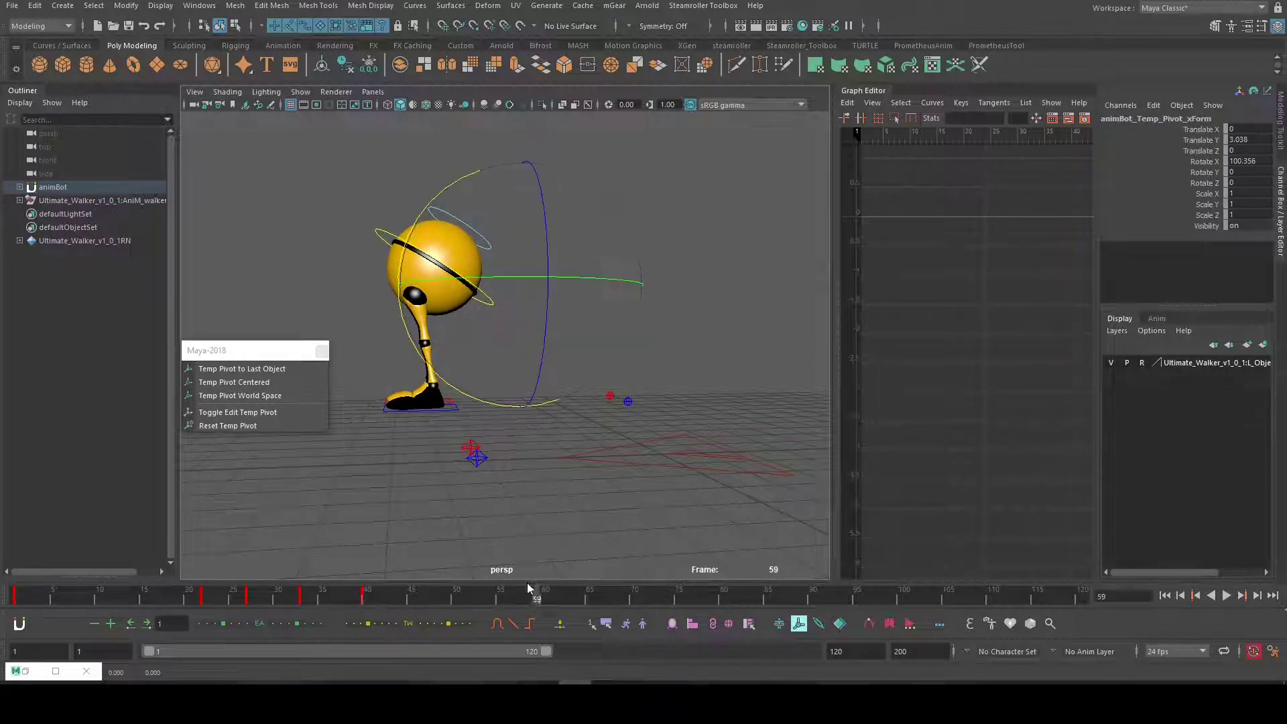
left_click(248, 412)
left_click_drag(522, 300, 328, 310)
key("Insert")
left_click_drag(430, 264, 335, 181)
left_click_drag(741, 594, 778, 594)
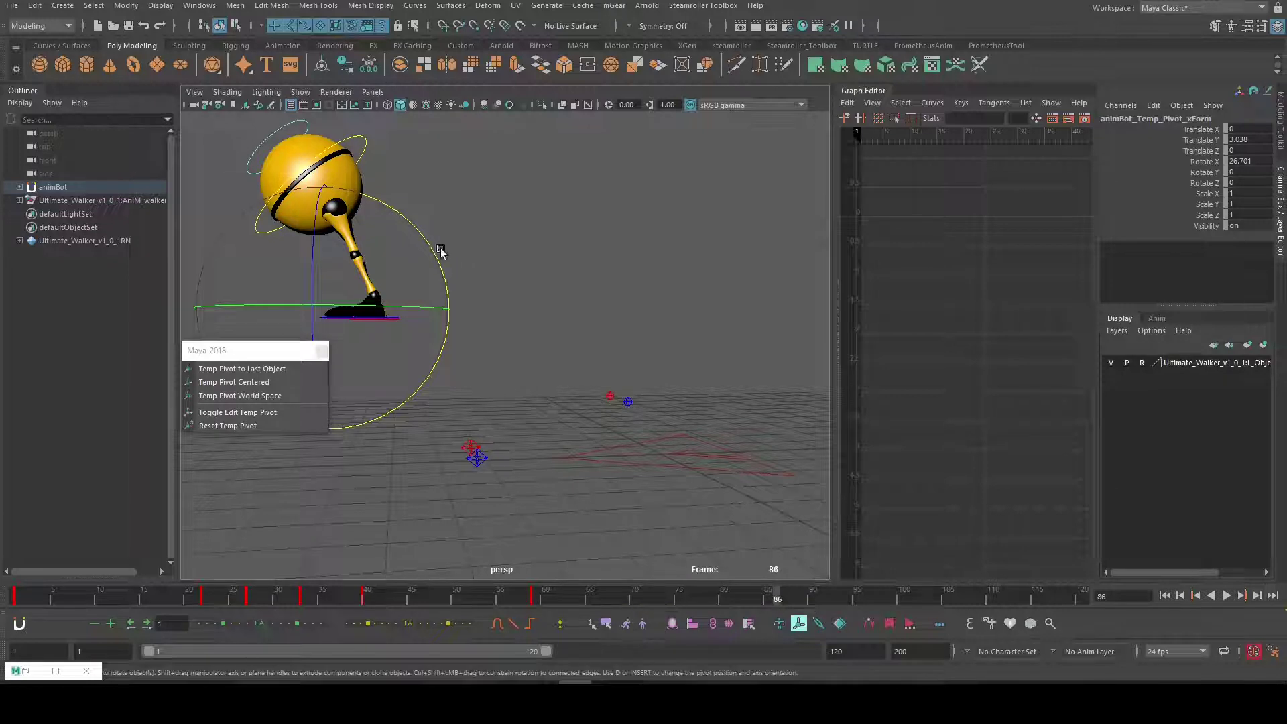
left_click_drag(439, 248, 450, 374)
Move the temp pivot behind the body at frame 86, try rotating the body around it and undo the attempt
key("Insert")
left_click_drag(331, 310, 488, 297)
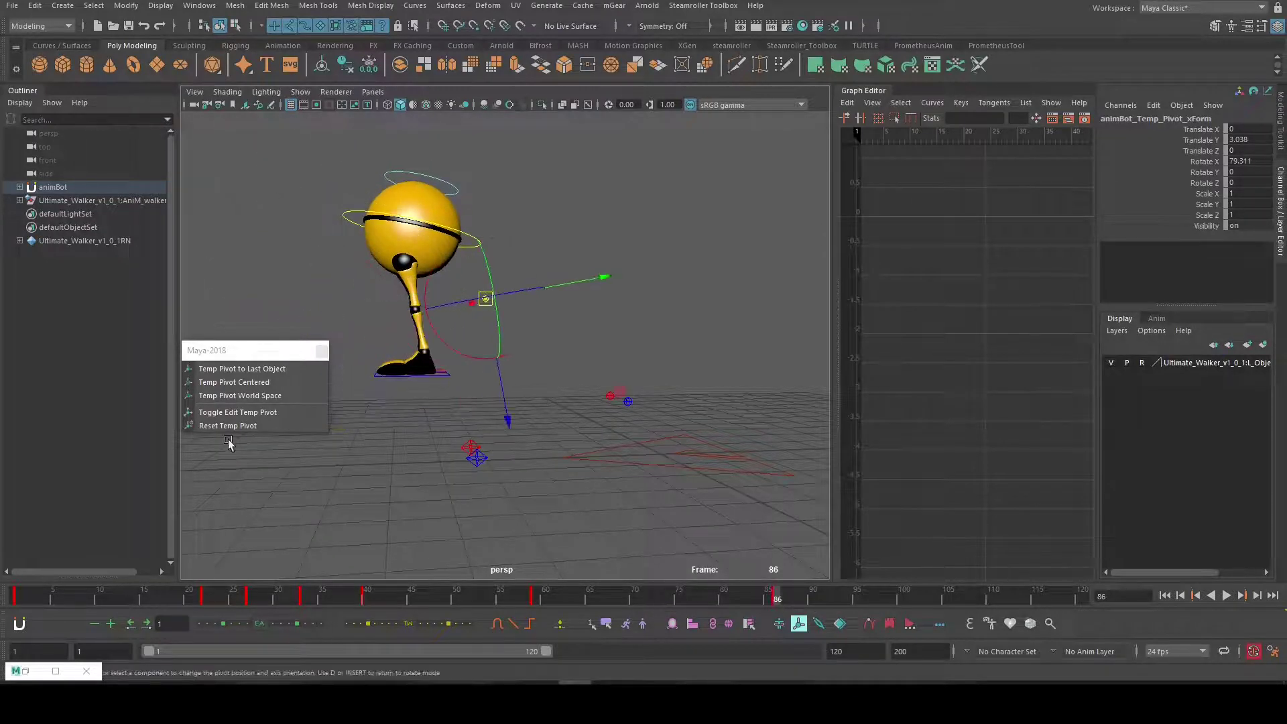
left_click(237, 414)
left_click_drag(441, 200, 403, 278)
key("ctrl+z")
Reset the temp pivot to the main body control's own pivot and leave Temp Pivot mode
left_click(800, 625)
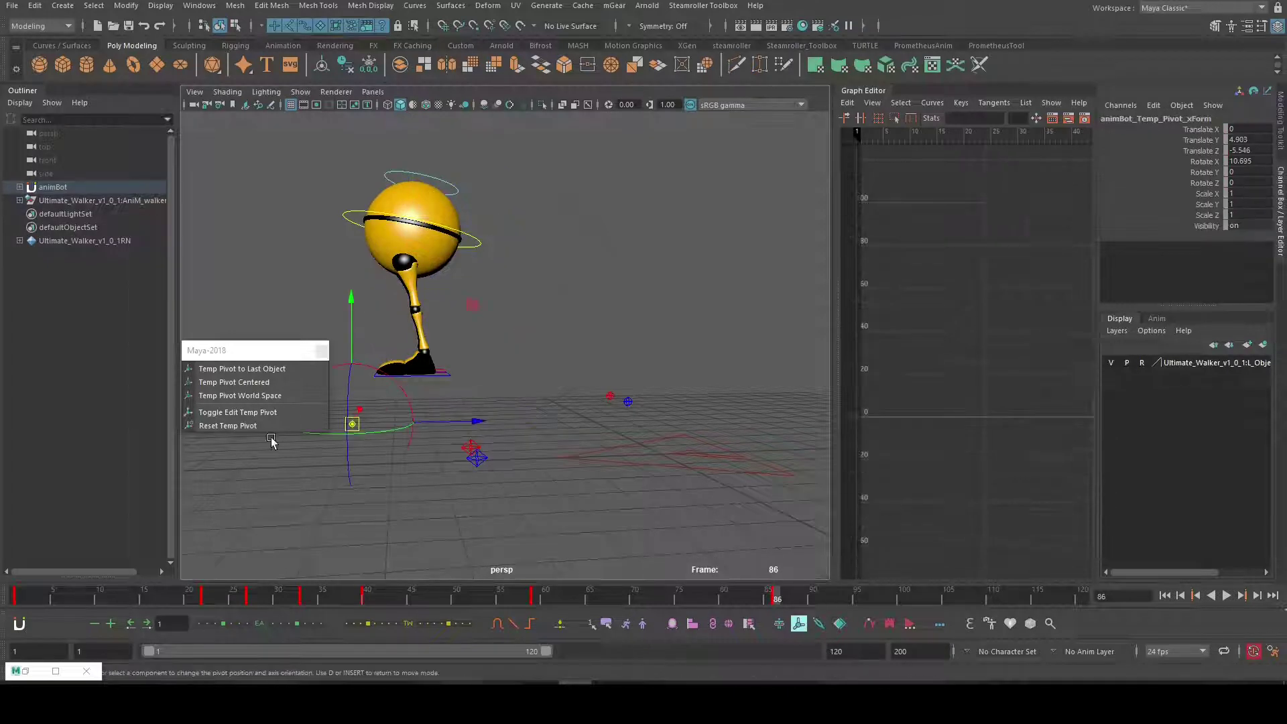
left_click(216, 424)
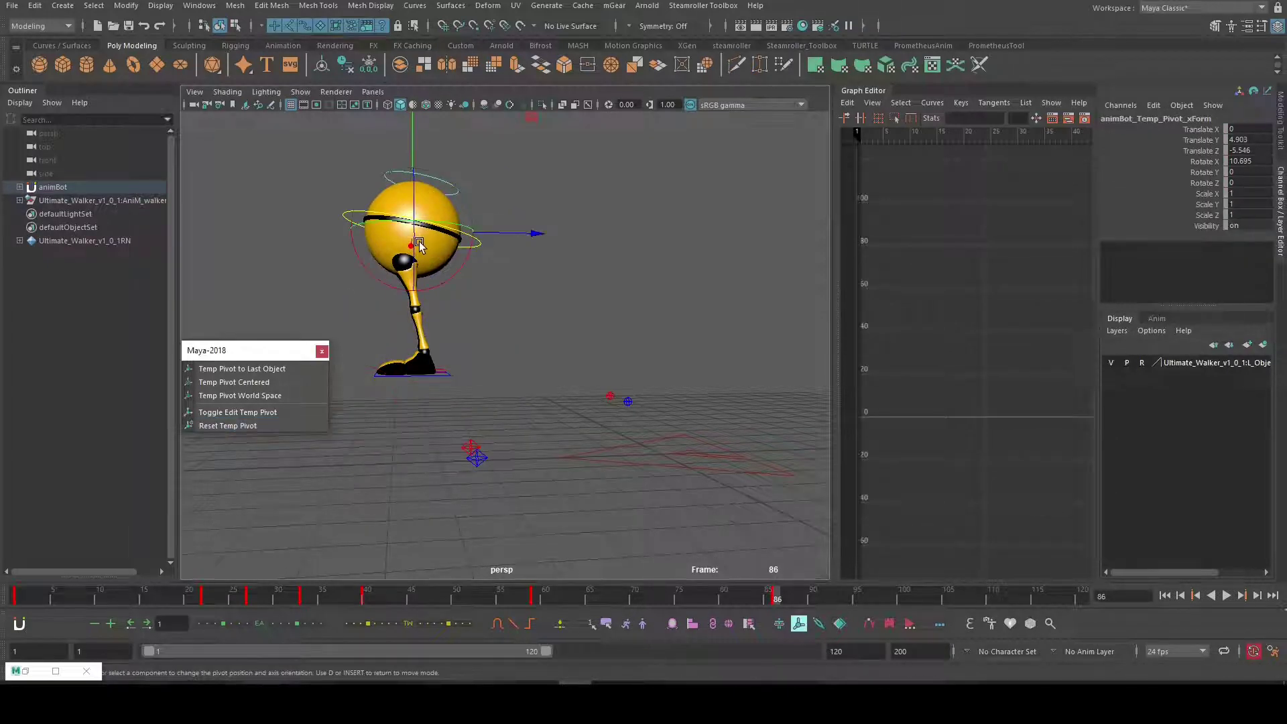
left_click(540, 278)
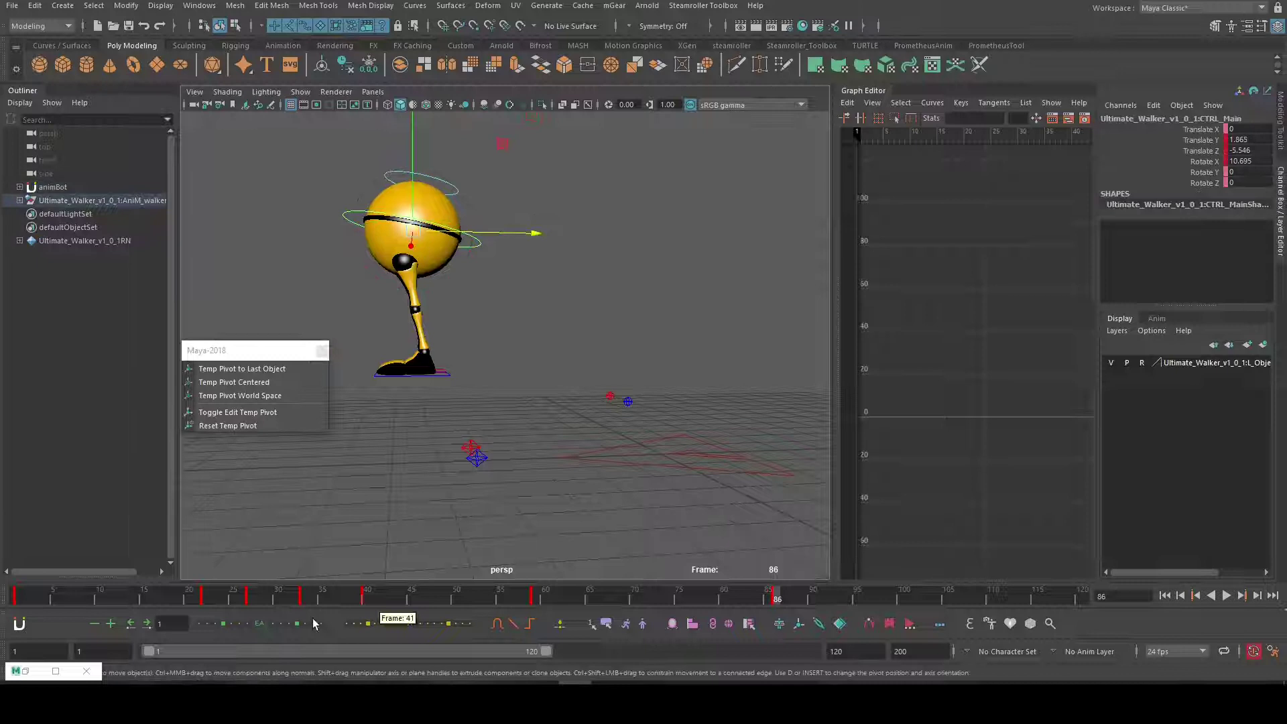
Return the animation to frame 1 and close the floating Temp Pivot options window
left_click_drag(159, 602, 11, 592)
left_click(322, 351)
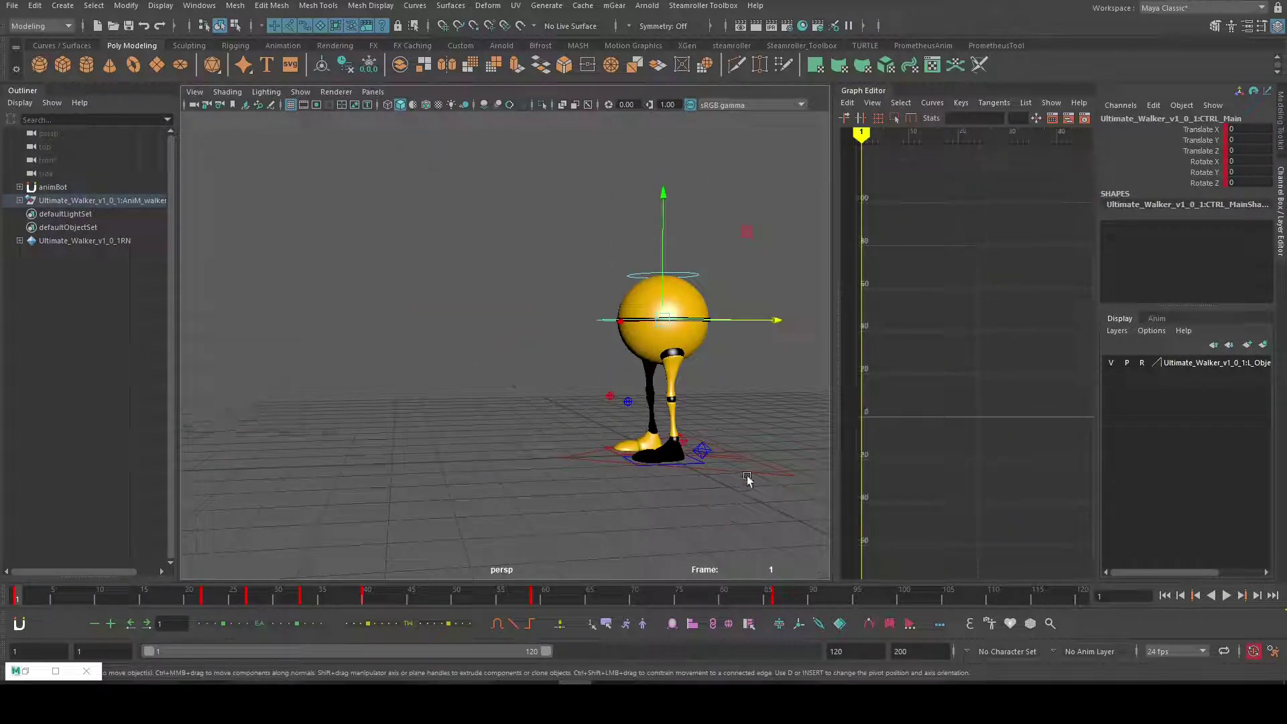